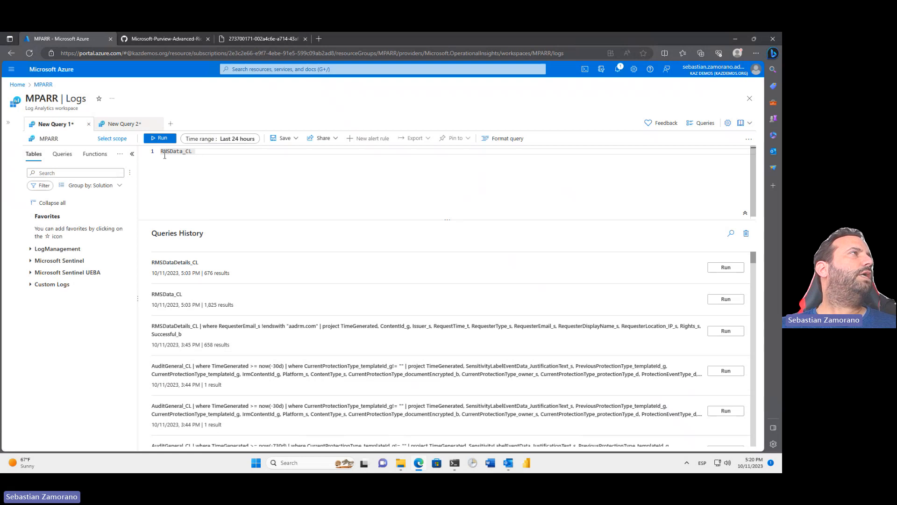
Step: Run the RMSData_CL query for the last 24 hours and examine its request type, user ID, result and content ID columns
left_click(162, 139)
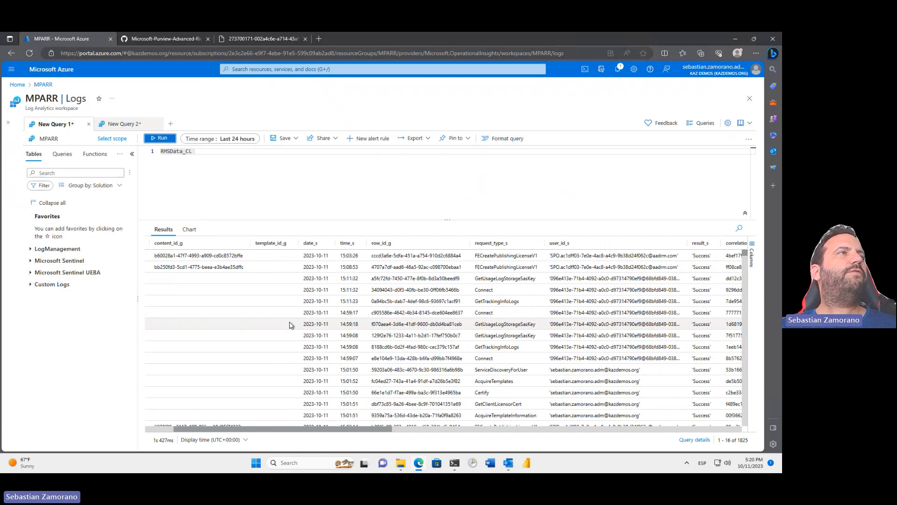
scroll(290, 325, "right", 3)
scroll(289, 324, "right", 15)
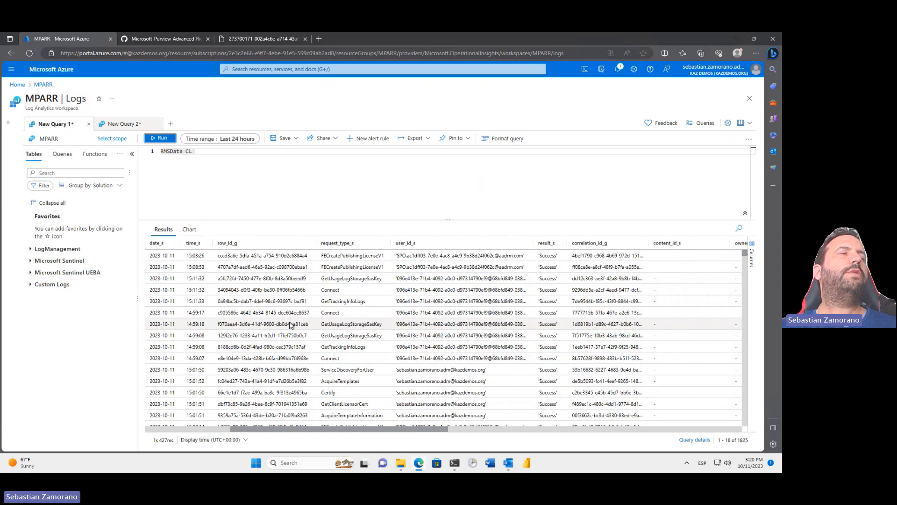
scroll(290, 325, "left", 14)
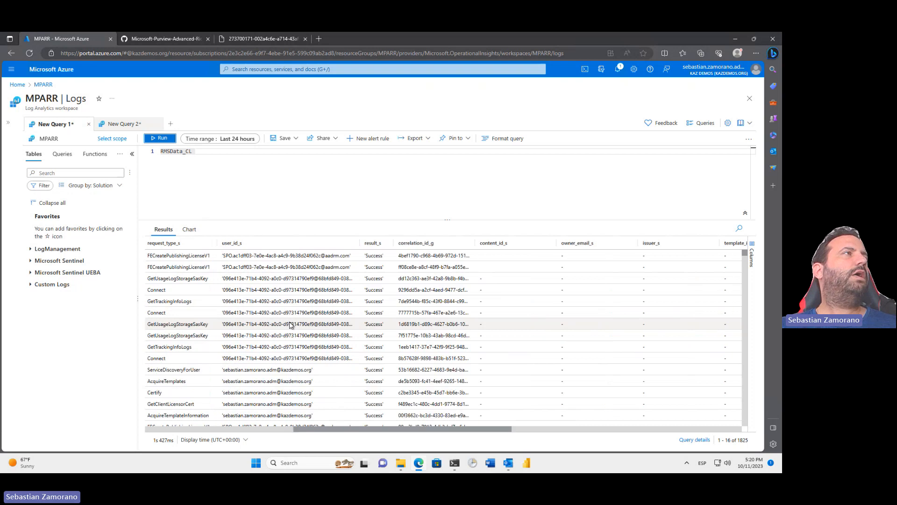
scroll(378, 313, "down", 1)
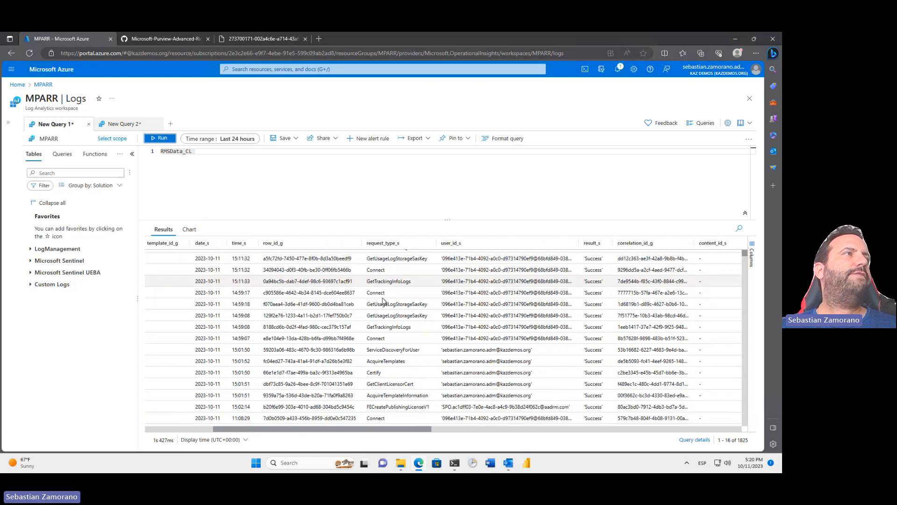
scroll(382, 301, "down", 4)
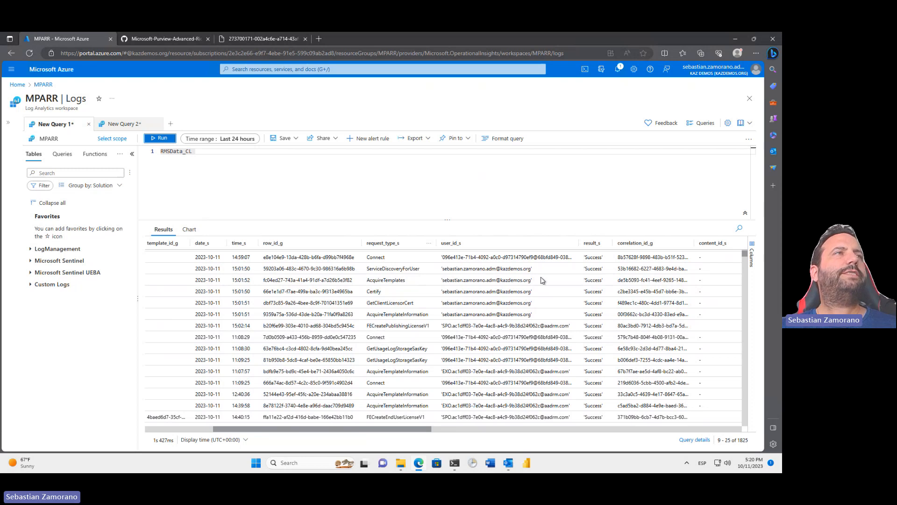
scroll(513, 322, "up", 5)
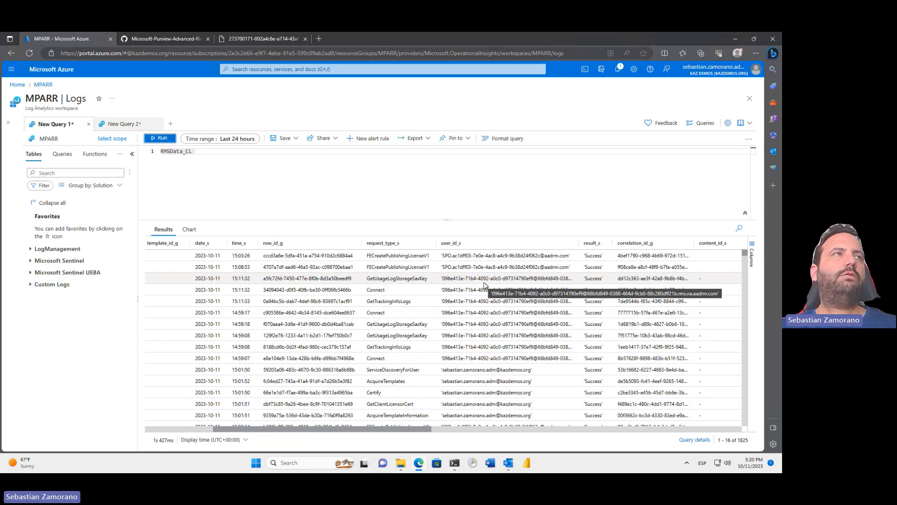
scroll(484, 285, "left", 5)
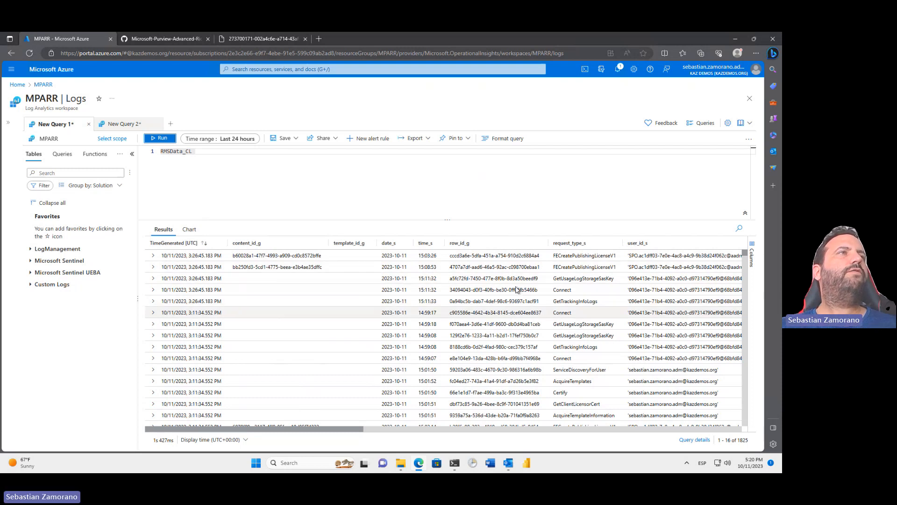
scroll(517, 289, "down", 1)
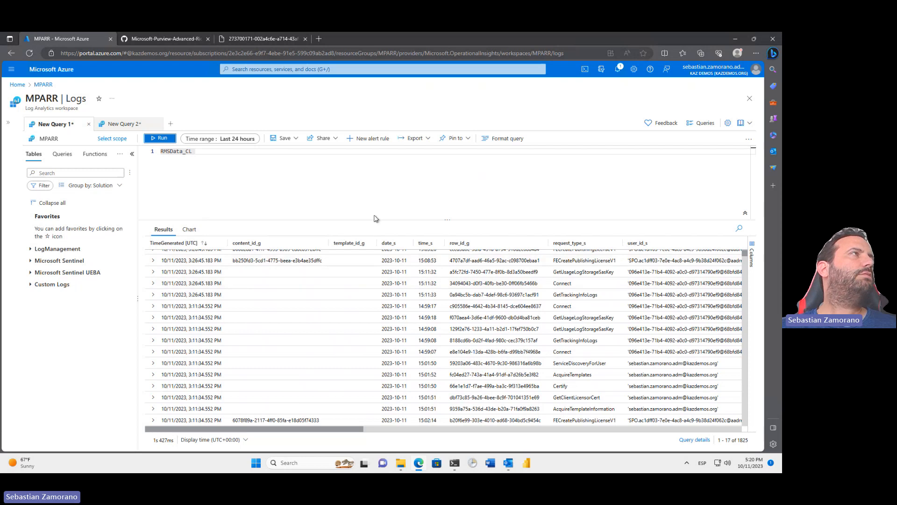
Step: Run the RMSDataDetails_CL query in the second query and examine its issuer, requester, location and rights columns
left_click(120, 123)
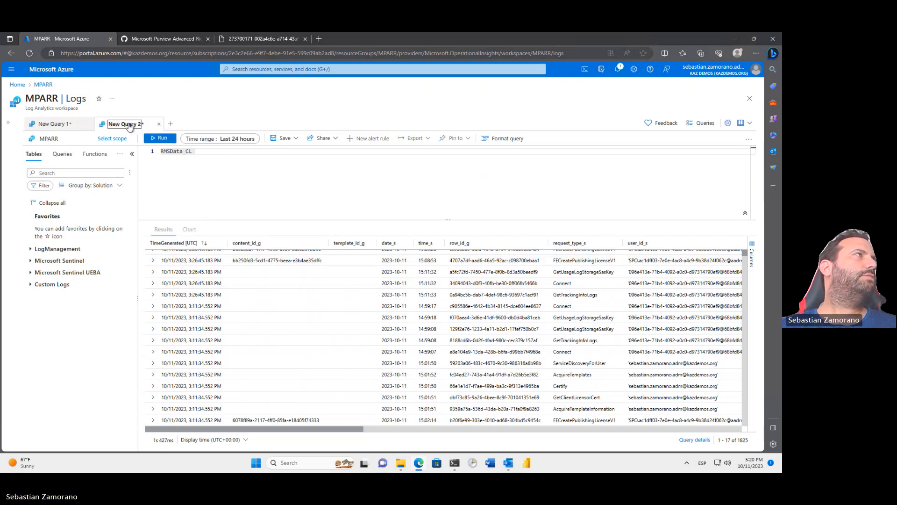
left_click(160, 138)
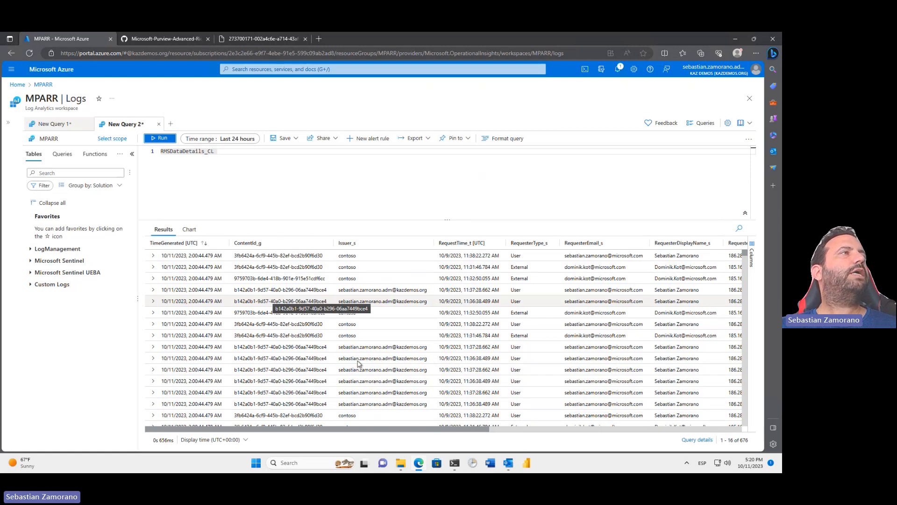
scroll(361, 369, "down", 1)
scroll(361, 369, "down", 3)
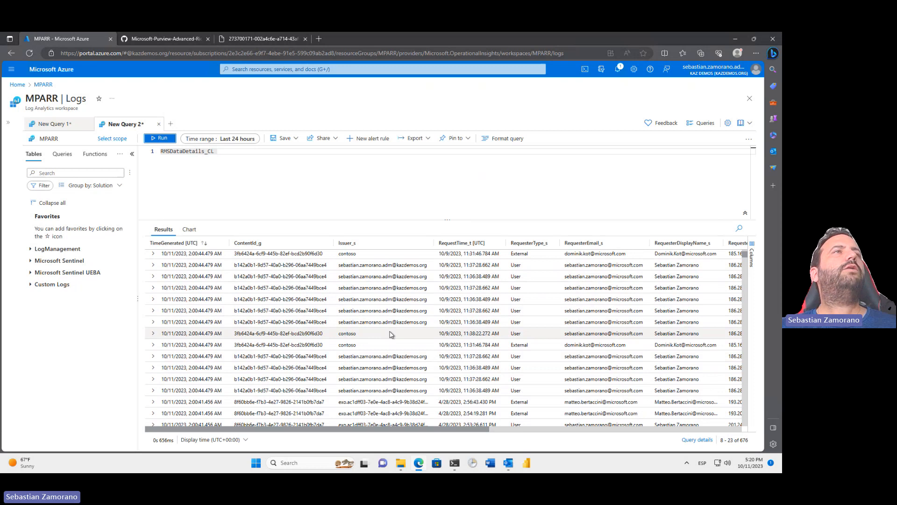
scroll(392, 334, "right", 5)
scroll(392, 334, "right", 5)
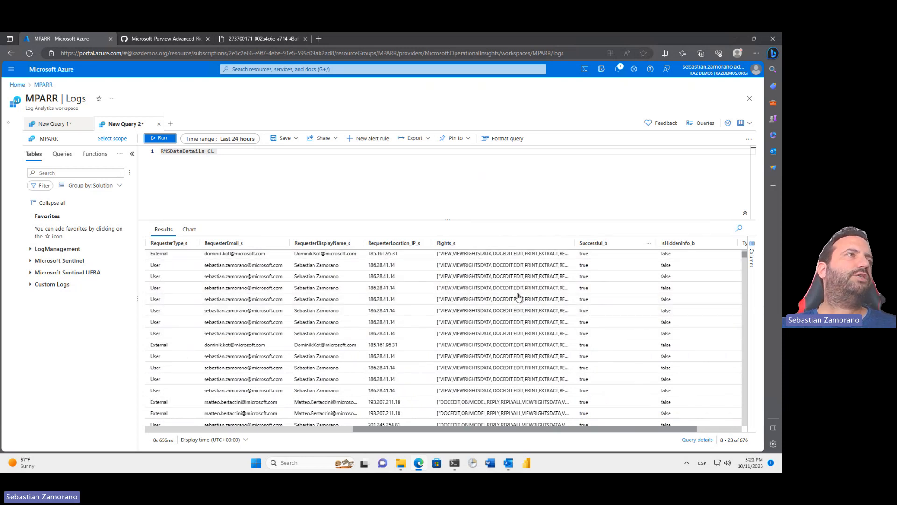
scroll(512, 298, "left", 2)
scroll(512, 298, "left", 3)
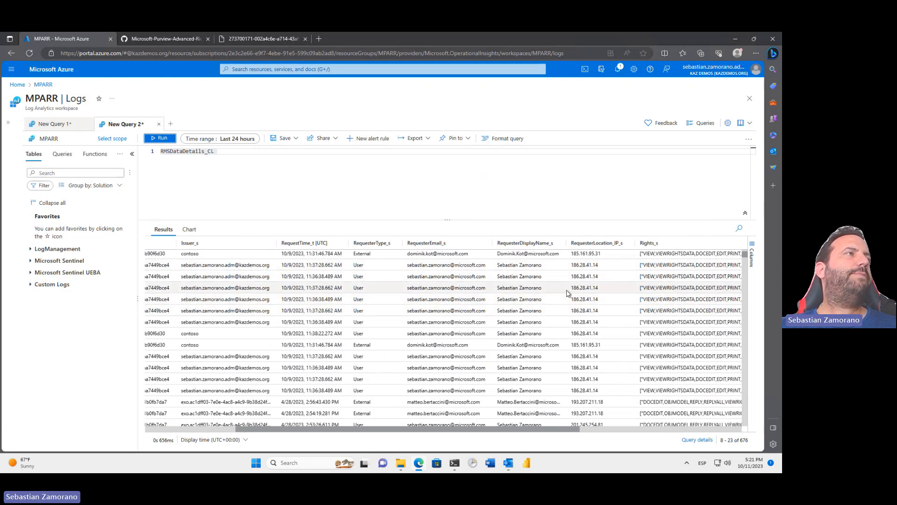
scroll(395, 318, "left", 3)
scroll(394, 314, "left", 1)
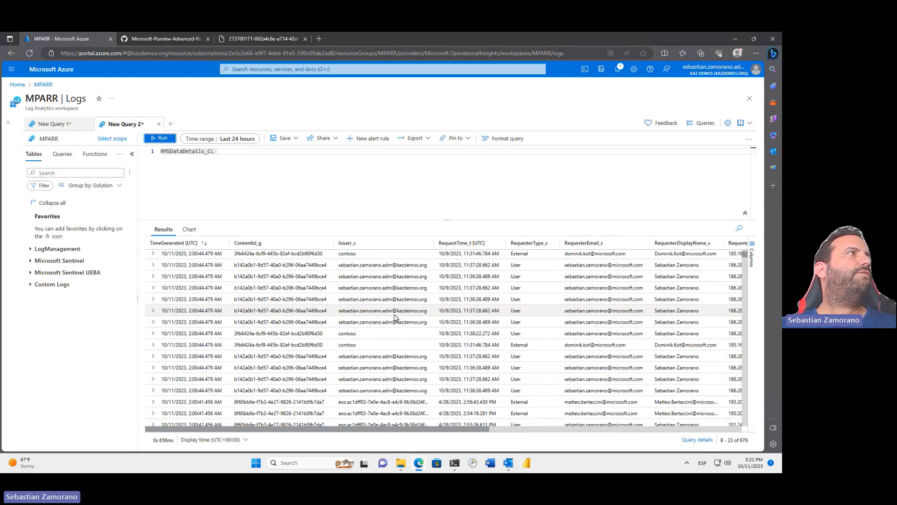
Step: Review the remaining RMSData_CL result columns, including owner, issuer and file name, and view the MPARR report diagram
left_click(69, 127)
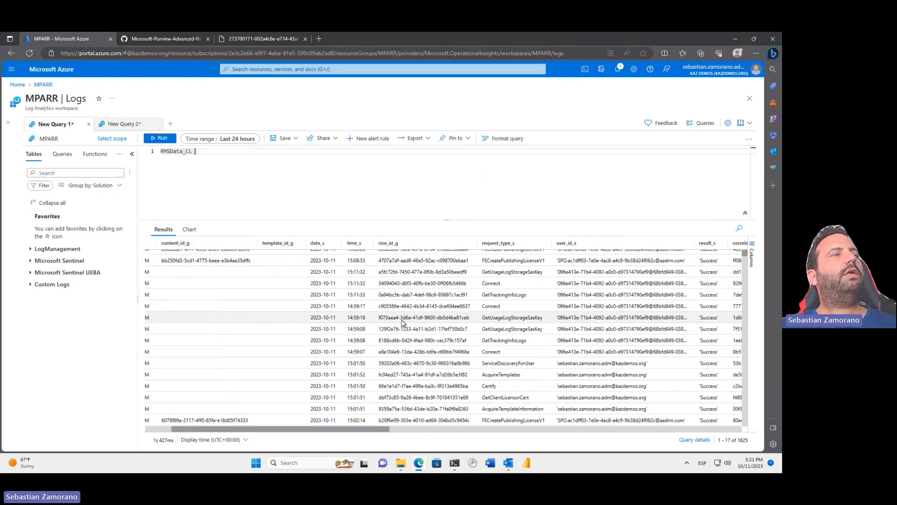
scroll(403, 322, "right", 10)
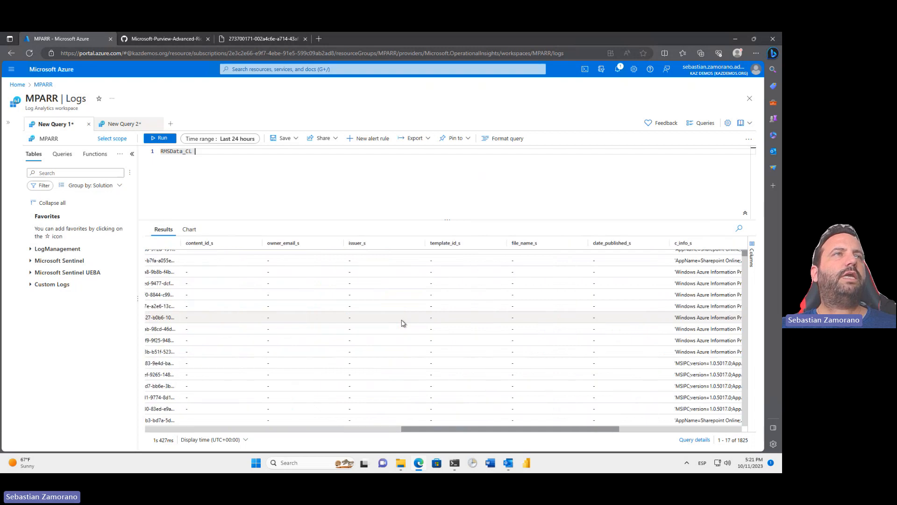
scroll(403, 322, "right", 1)
scroll(403, 322, "left", 10)
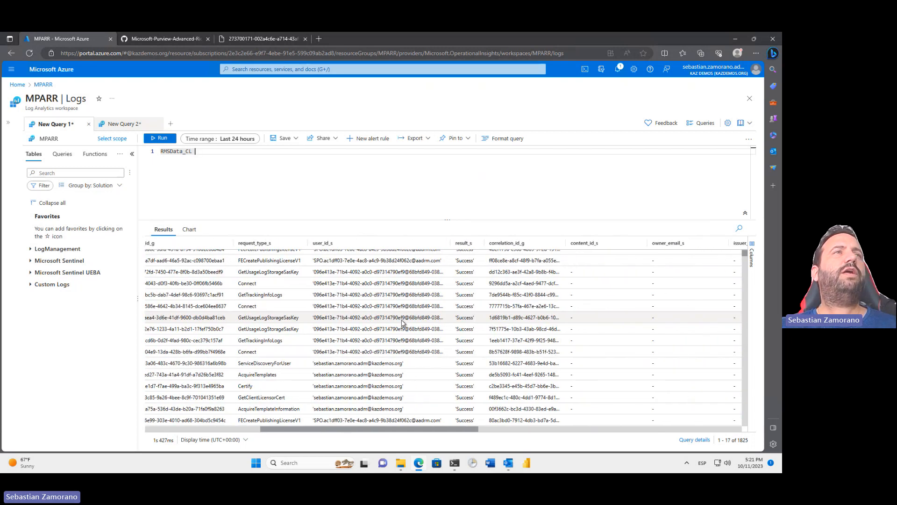
scroll(403, 323, "right", 5)
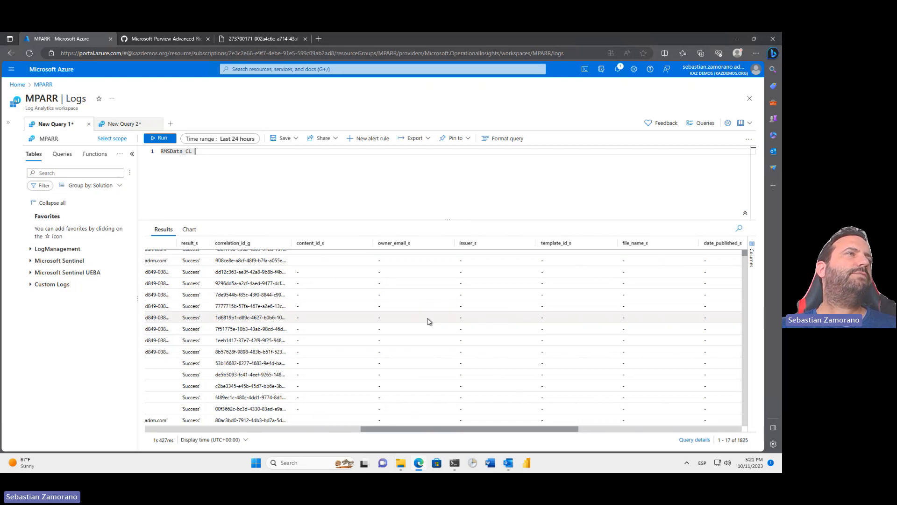
scroll(429, 321, "left", 10)
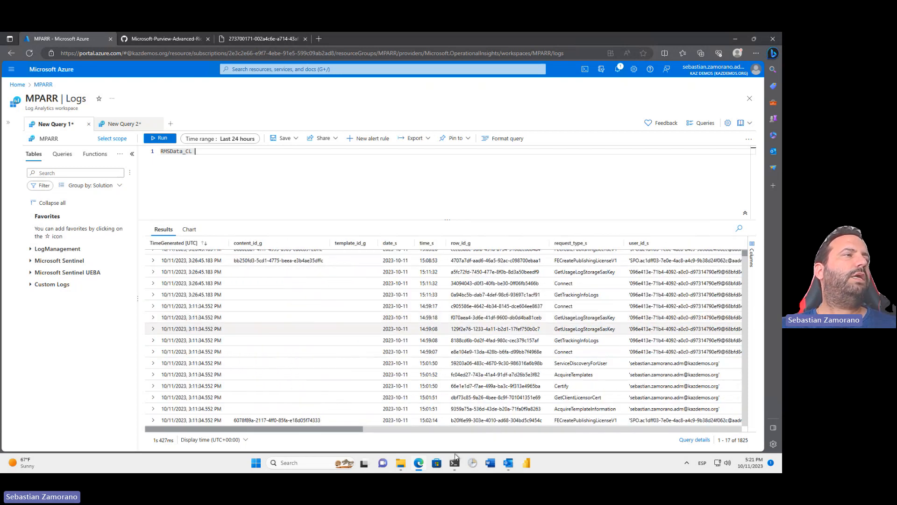
left_click(253, 38)
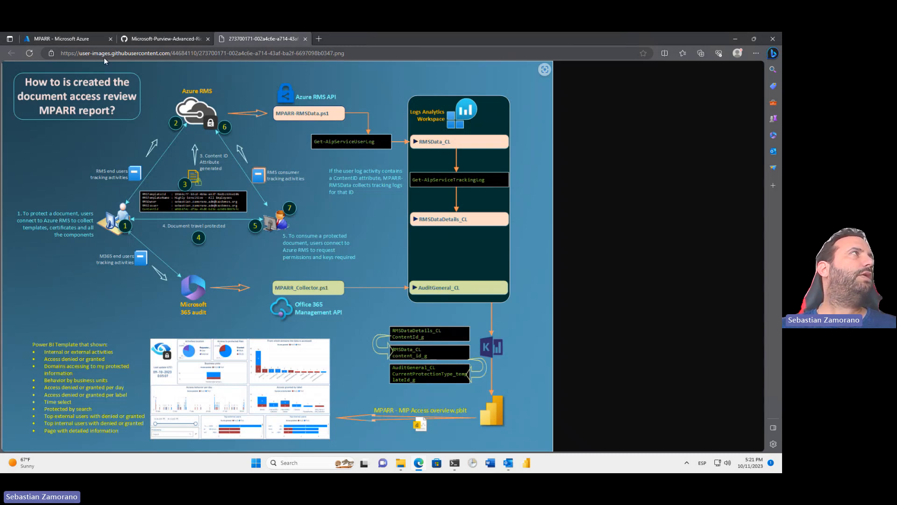
Step: Copy the workspace ID from the overview of the MPARR Log Analytics workspace in the Azure portal
left_click(51, 39)
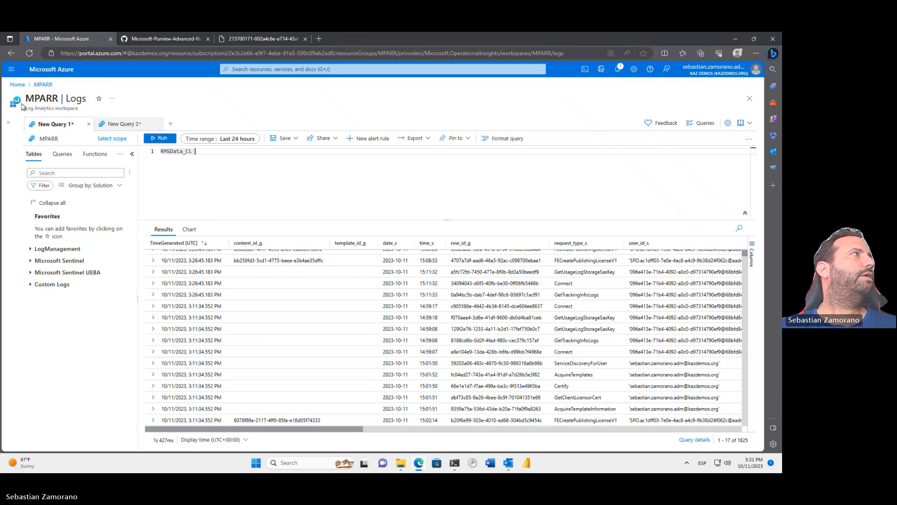
left_click(9, 124)
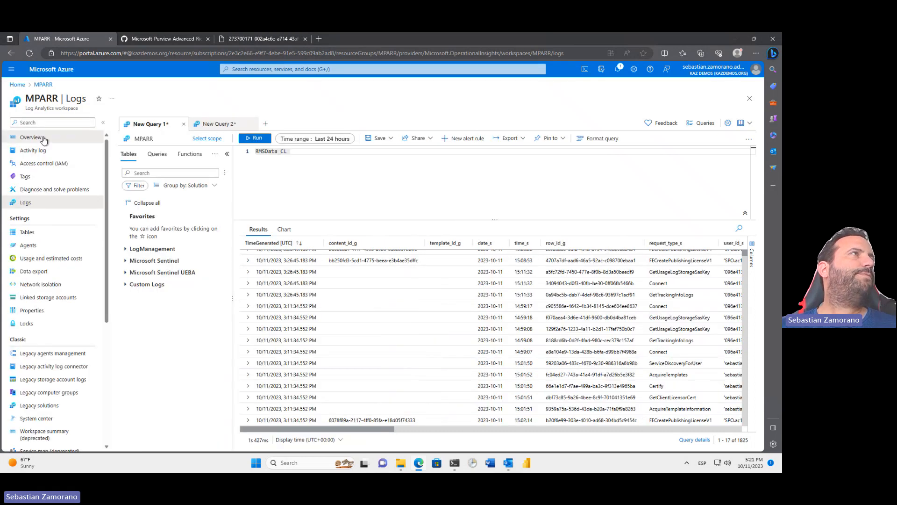
left_click(44, 140)
left_click(424, 98)
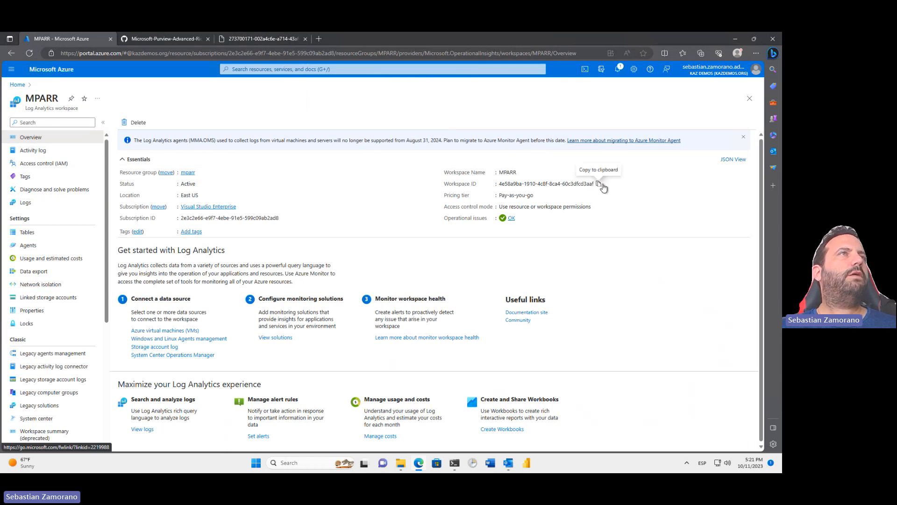
left_click(601, 185)
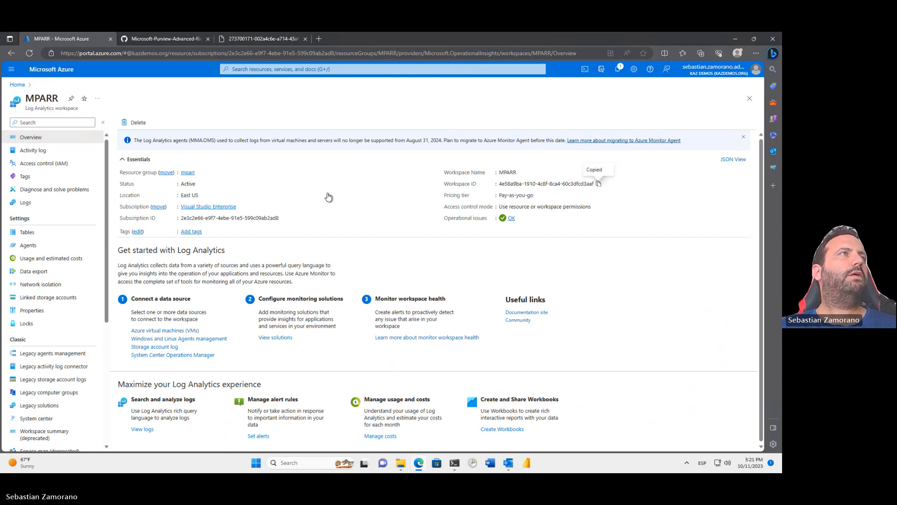
Step: Download MPARR - MIP Access overview v1.00_10.2023pbit from the Information Protection templates in the GitHub MPARR Collector repository
left_click(171, 39)
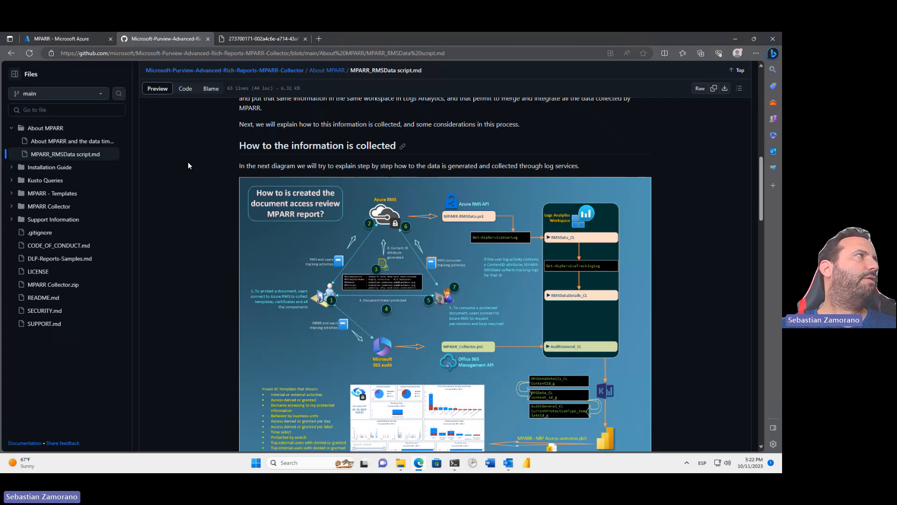
left_click(189, 72)
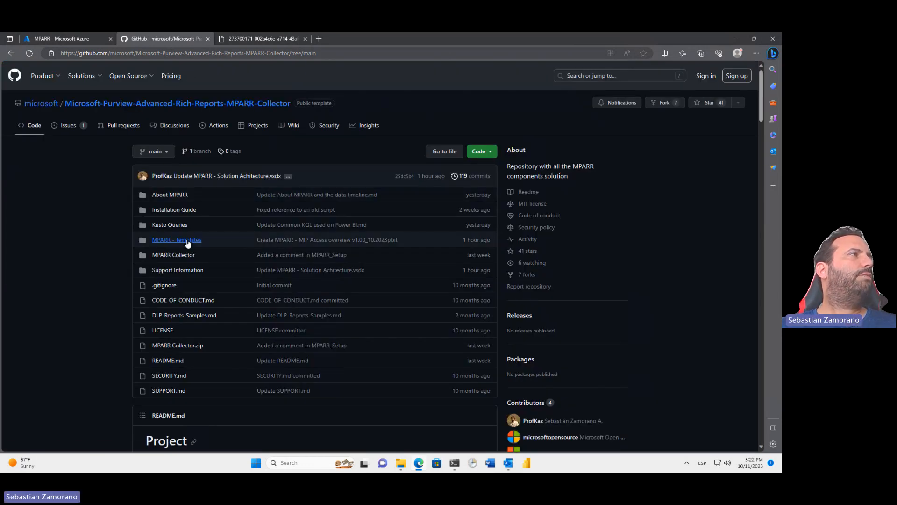
left_click(187, 241)
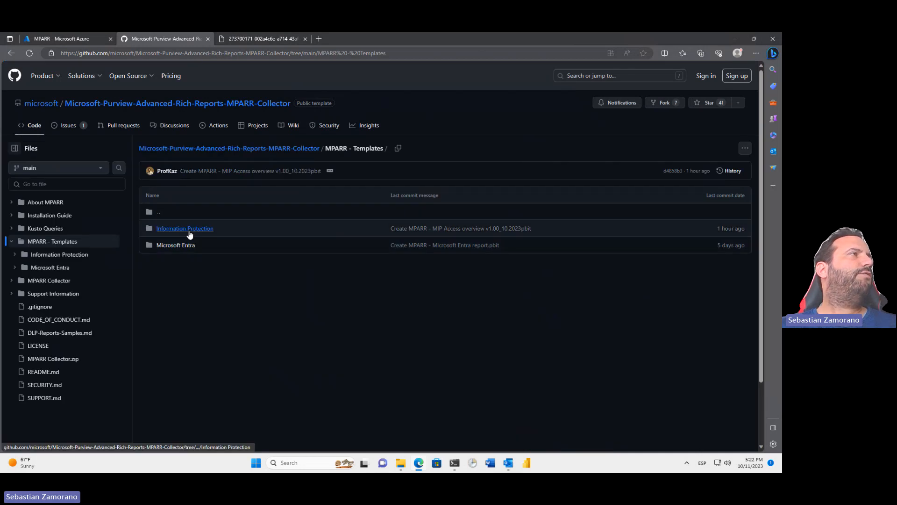
left_click(189, 231)
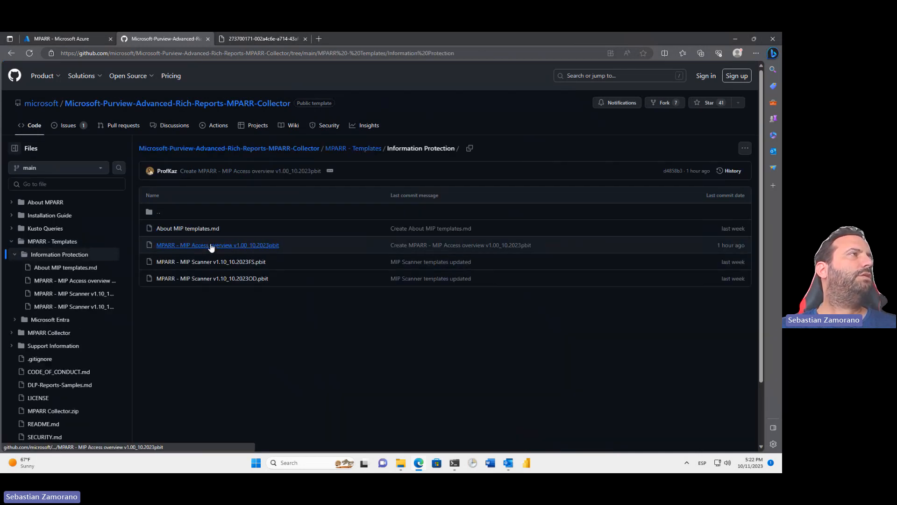
left_click(245, 247)
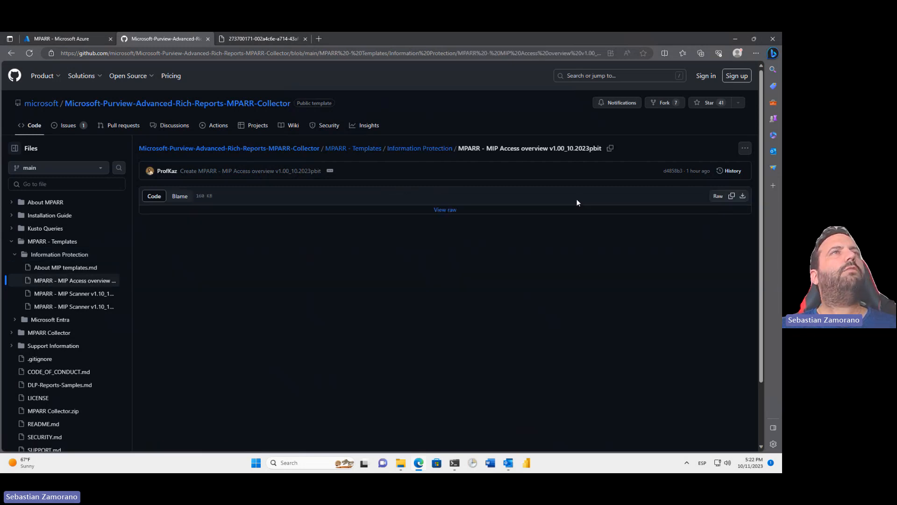
left_click(743, 196)
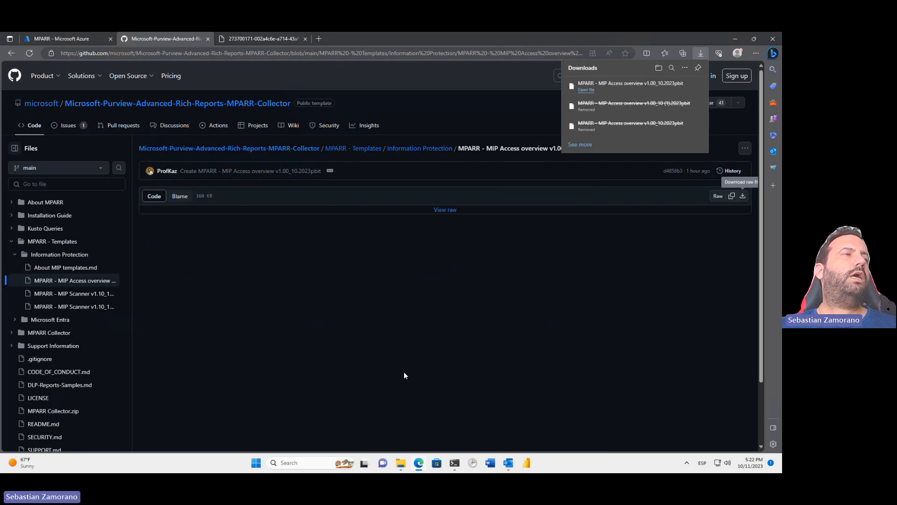
Step: Rename the downloaded template in the Downloads folder as MPARR - MIP Access overview v1.00_10.2023.pbit
left_click(401, 463)
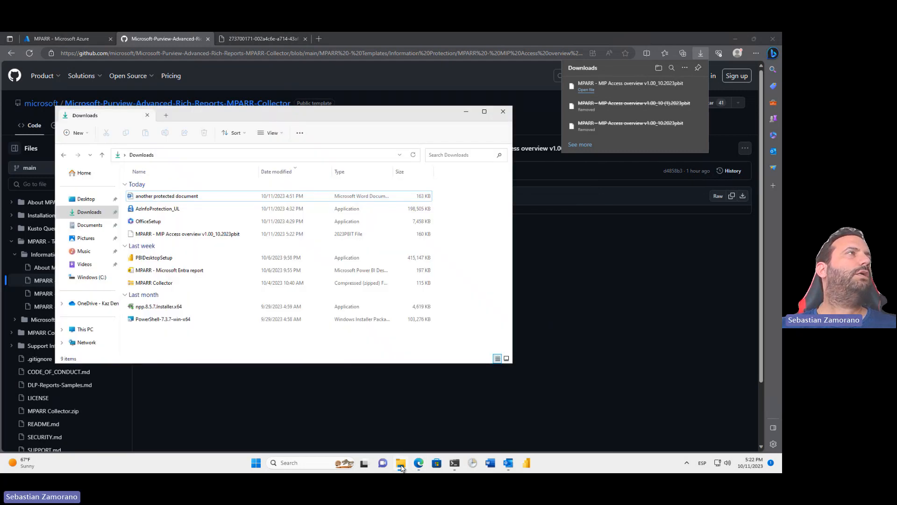
left_click(233, 236)
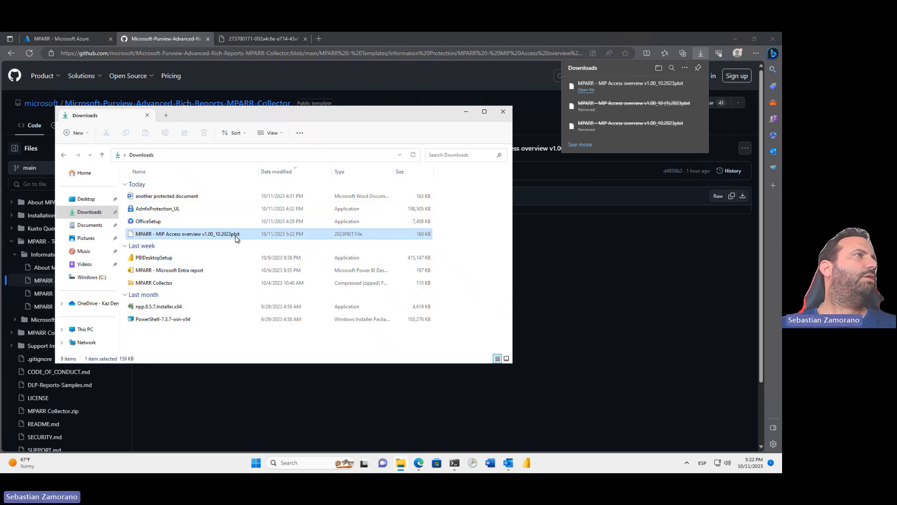
left_click(233, 236)
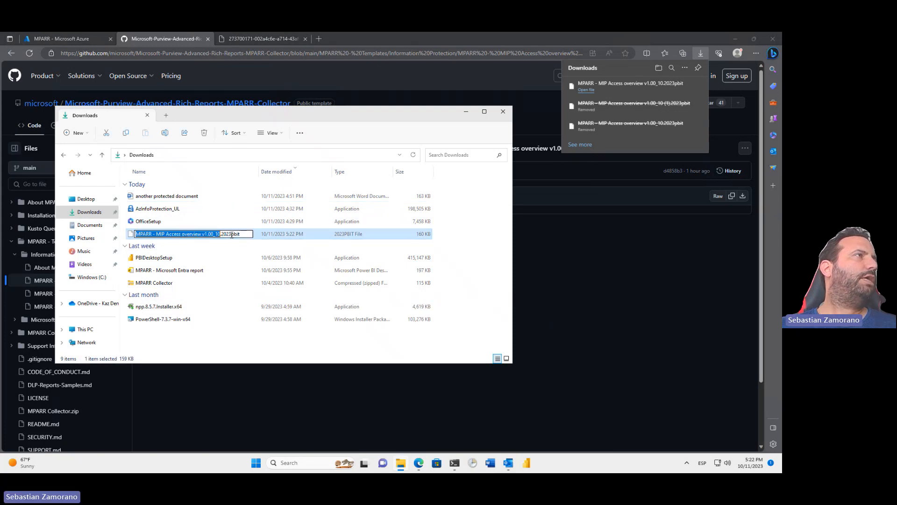
left_click(231, 234)
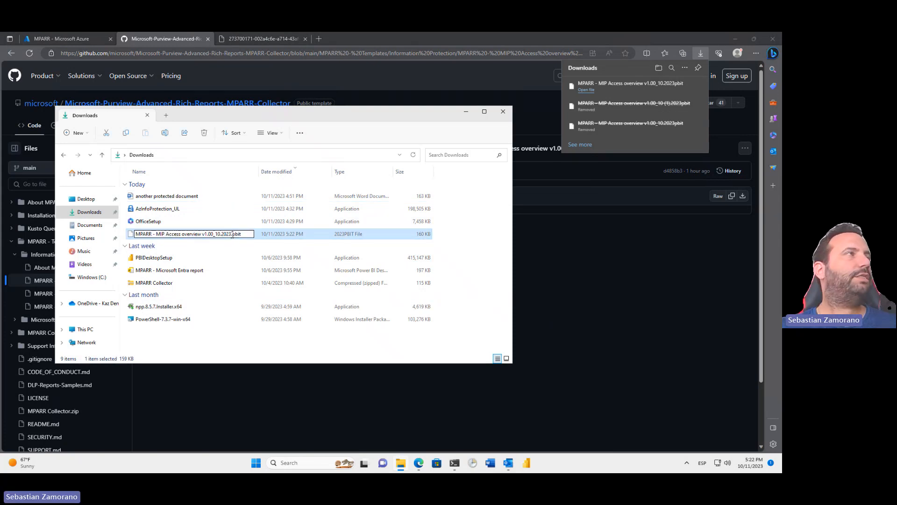
type(".")
key("Return")
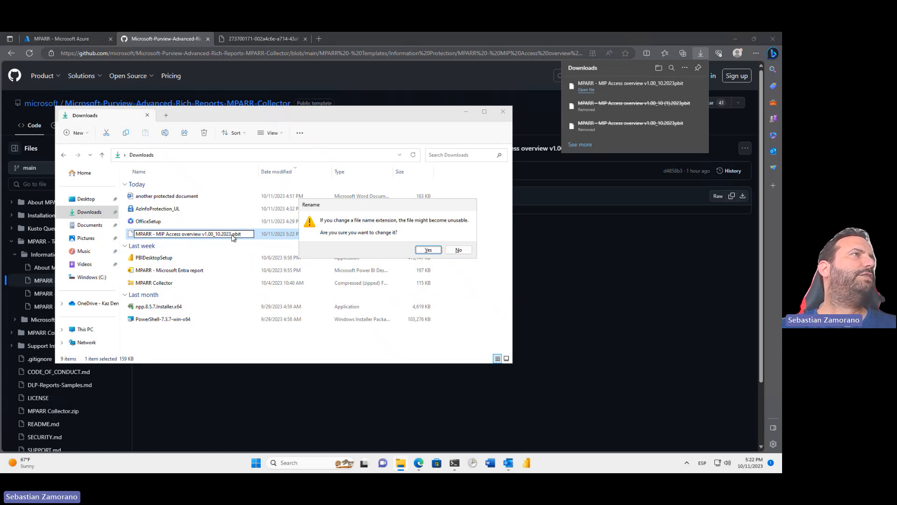
left_click(431, 255)
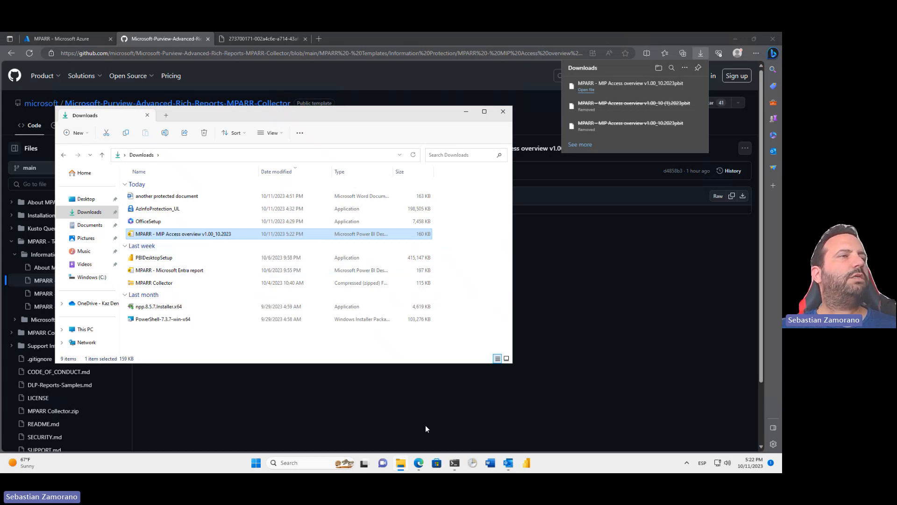
Step: Switch to Power BI Desktop and import the MPARR - MIP Access overview v1.00_10.2023 Power BI template from Downloads
left_click(527, 464)
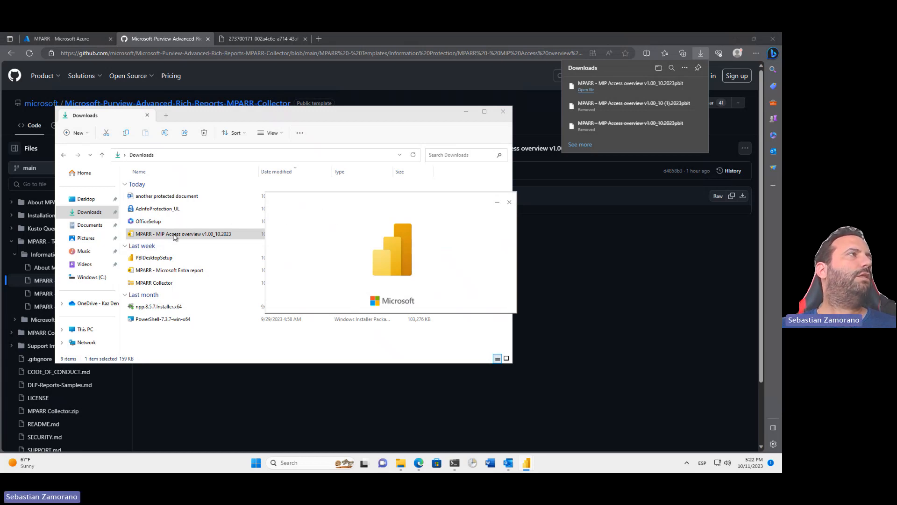
left_click(226, 240)
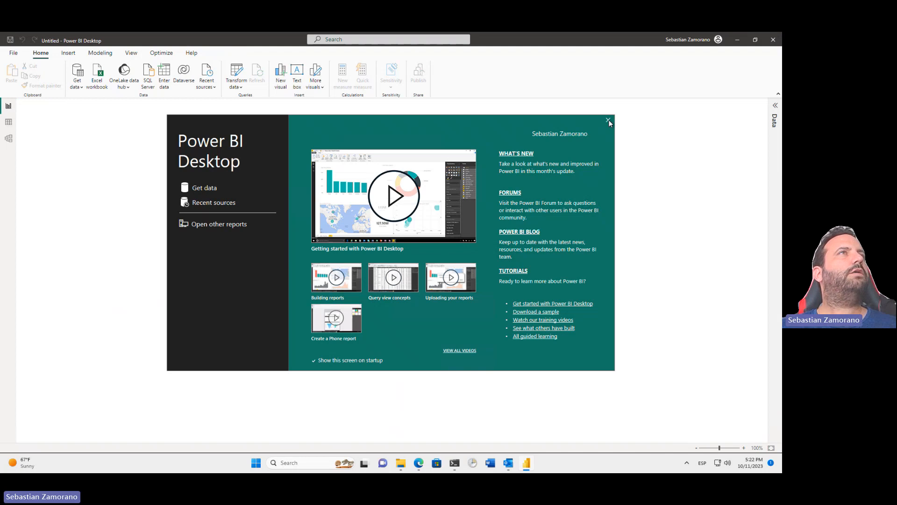
left_click(608, 120)
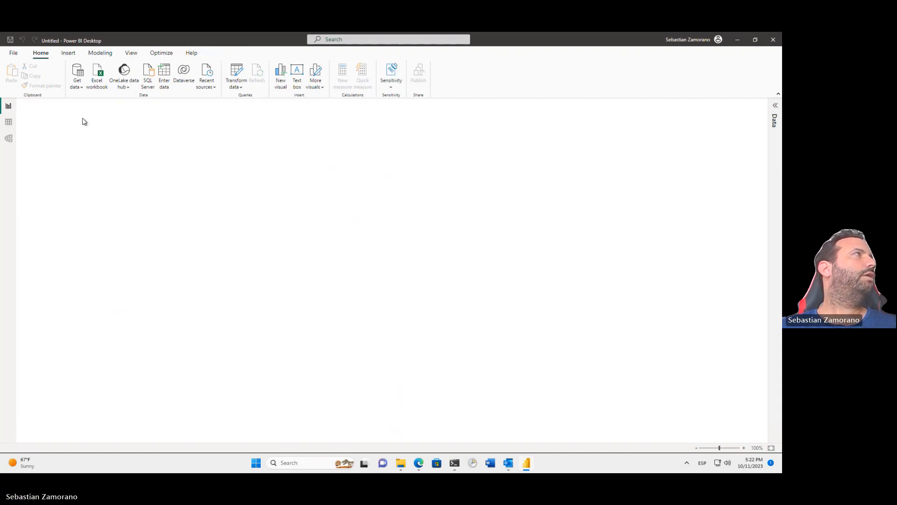
left_click(13, 54)
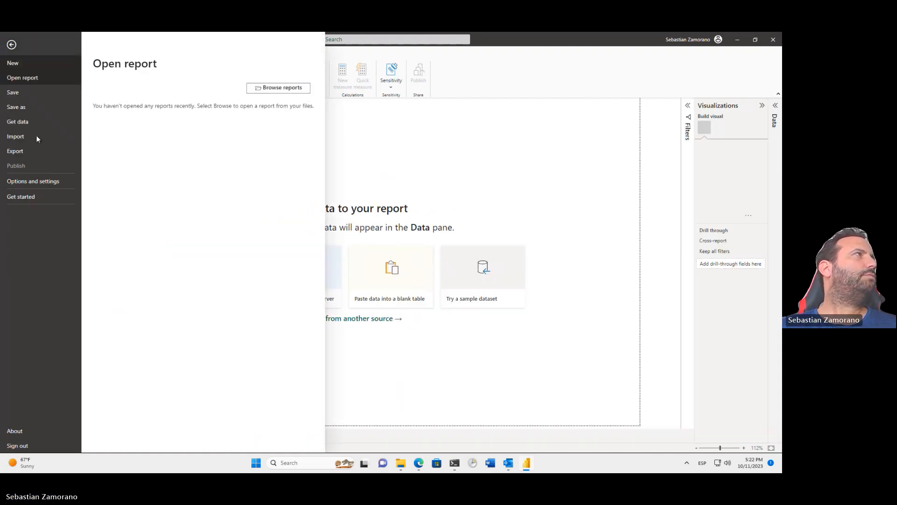
left_click(22, 136)
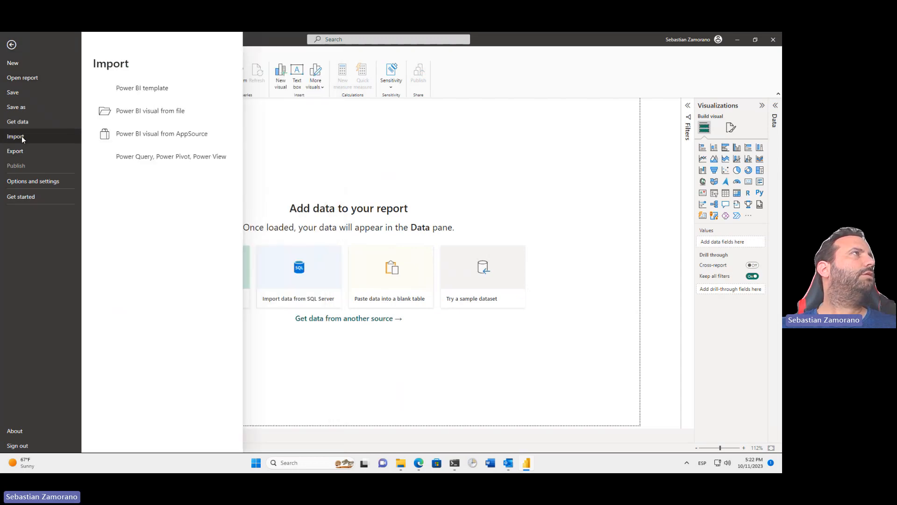
left_click(159, 92)
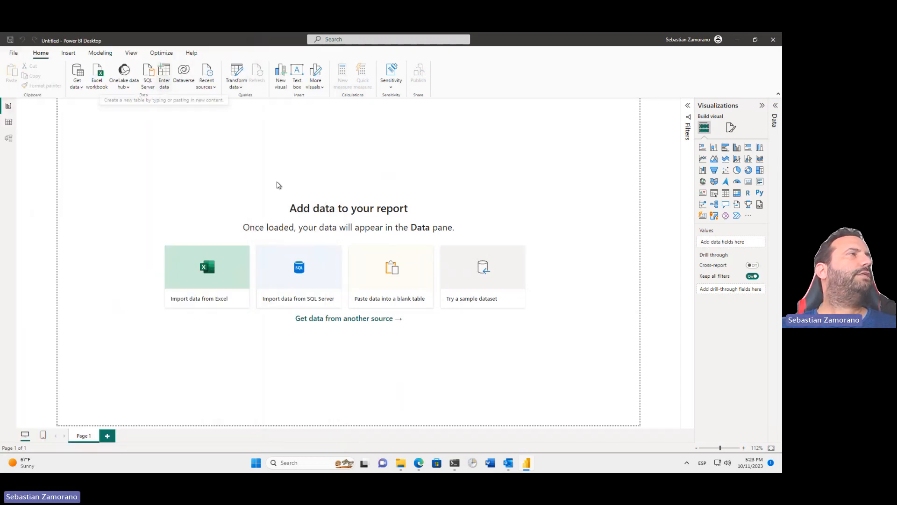
left_click(157, 110)
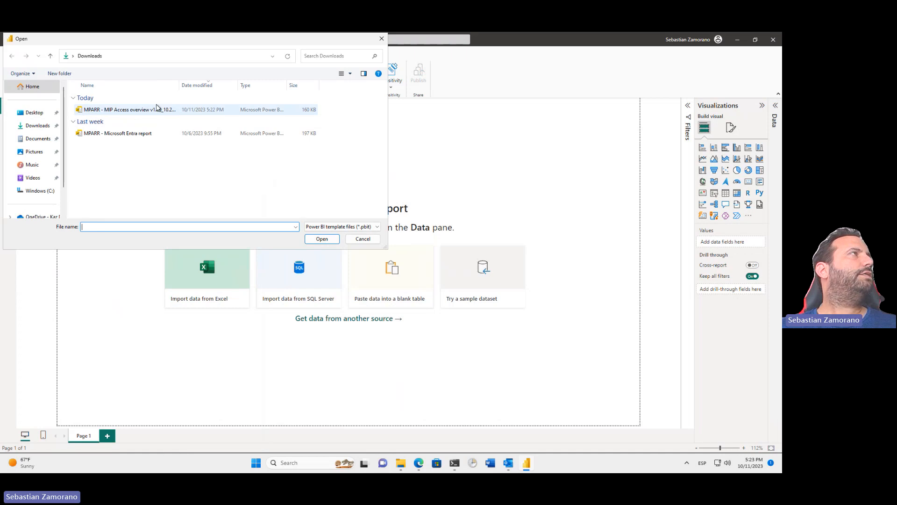
left_click(322, 239)
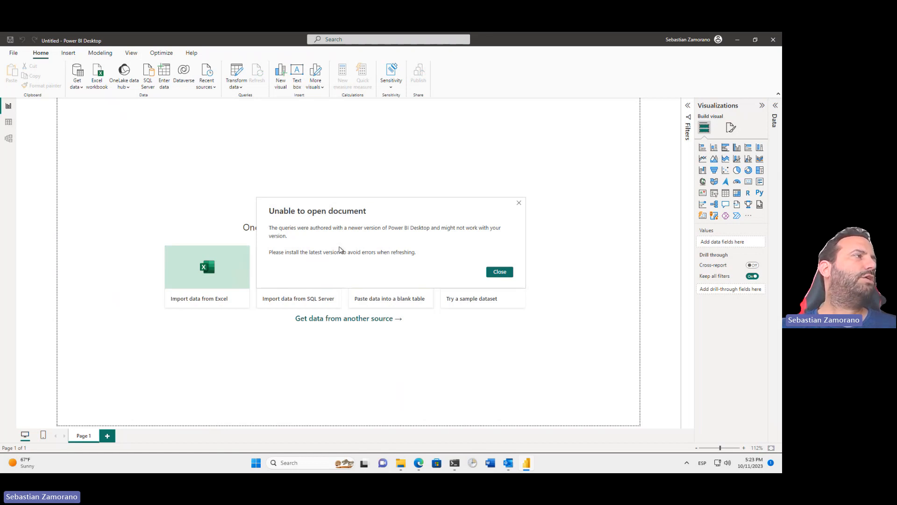
left_click(498, 272)
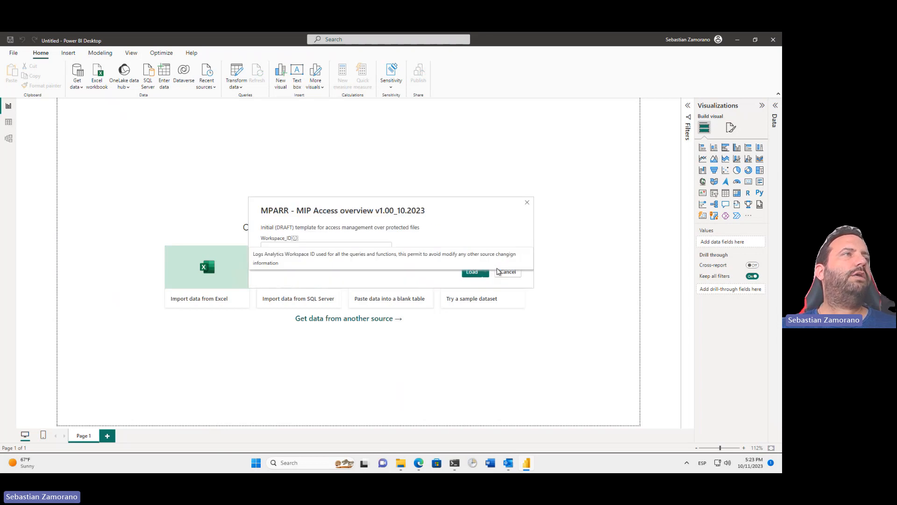
Step: Paste the copied Log Analytics workspace ID as the template's Workspace_ID parameter and load the report data
left_click(381, 246)
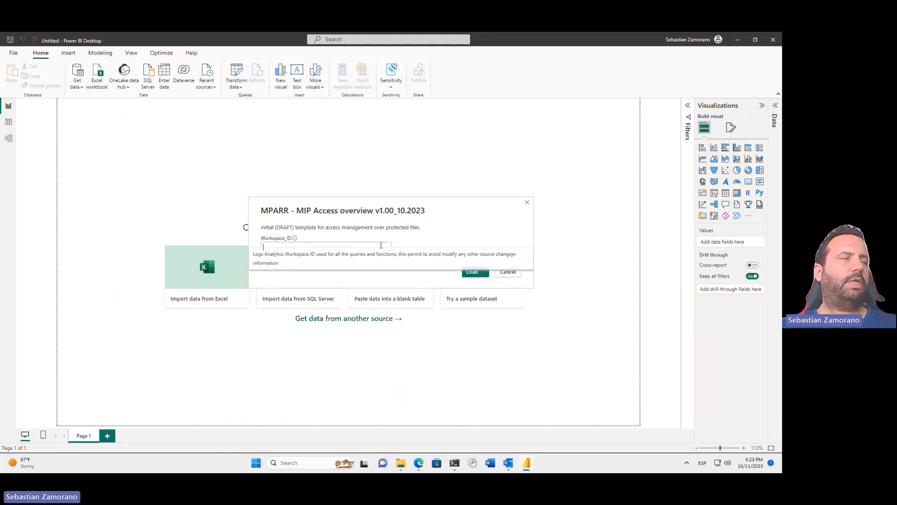
type("4e58a9ba-1910-4c8f-8ca4-60c3dfcd3aaf")
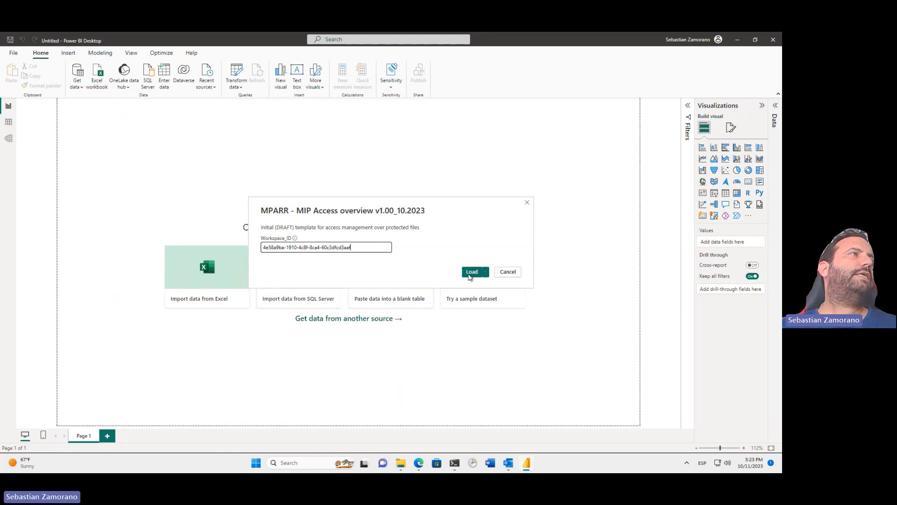
left_click(472, 272)
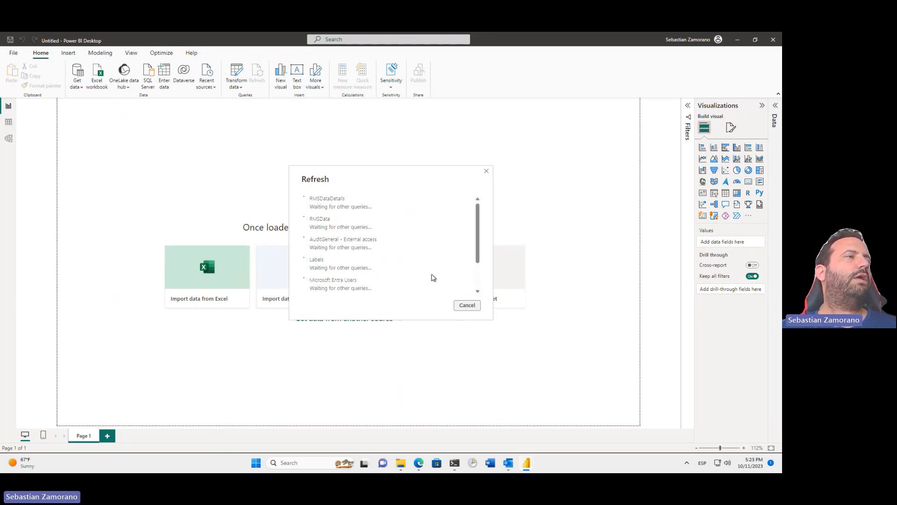
Step: Switch to the browser and examine the data timeline diagram from About MPARR and the data timeline.md in the GitHub repository
mouse_move(425, 469)
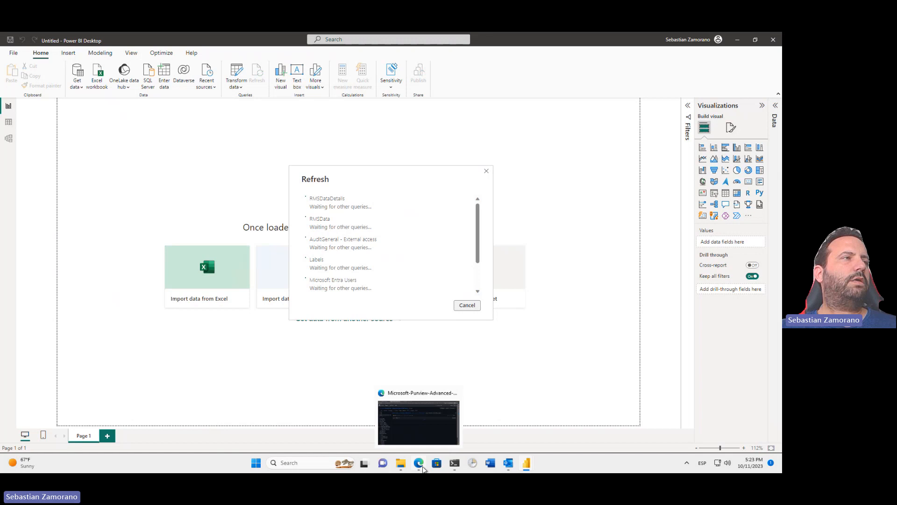
left_click(421, 419)
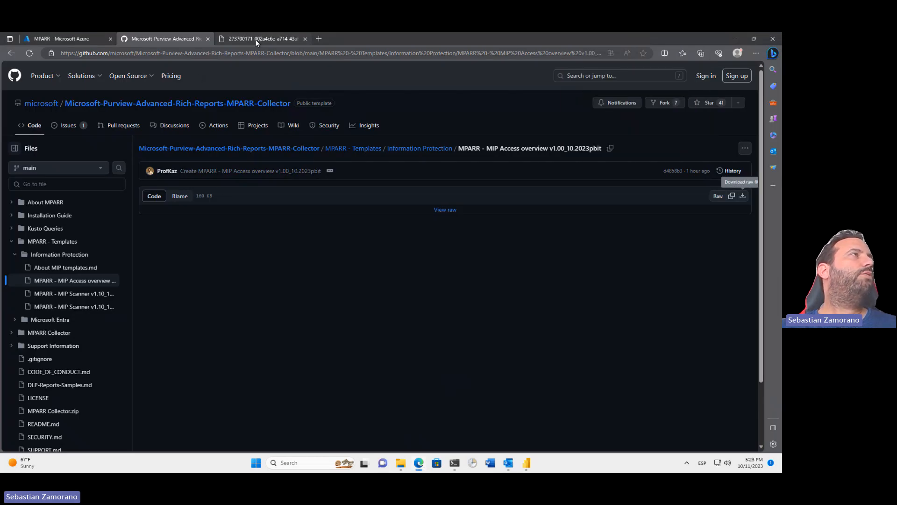
left_click(45, 203)
left_click(222, 228)
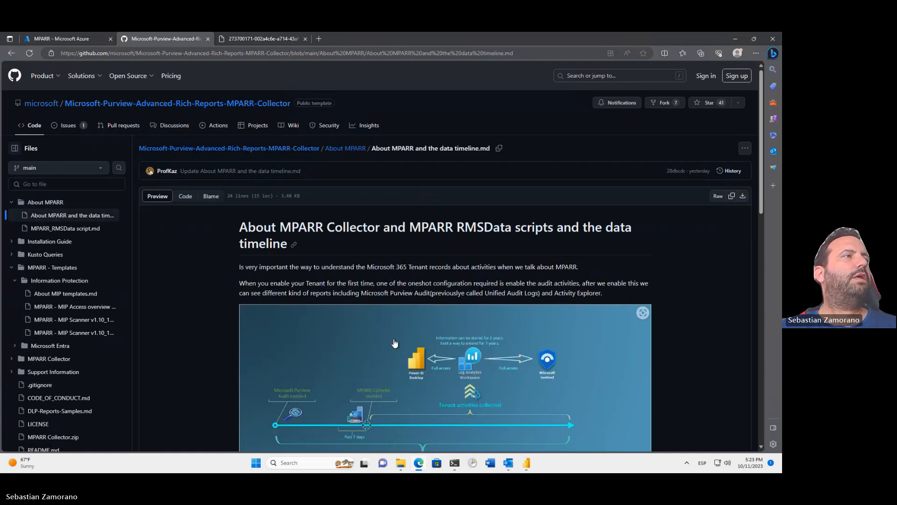
scroll(328, 364, "down", 2)
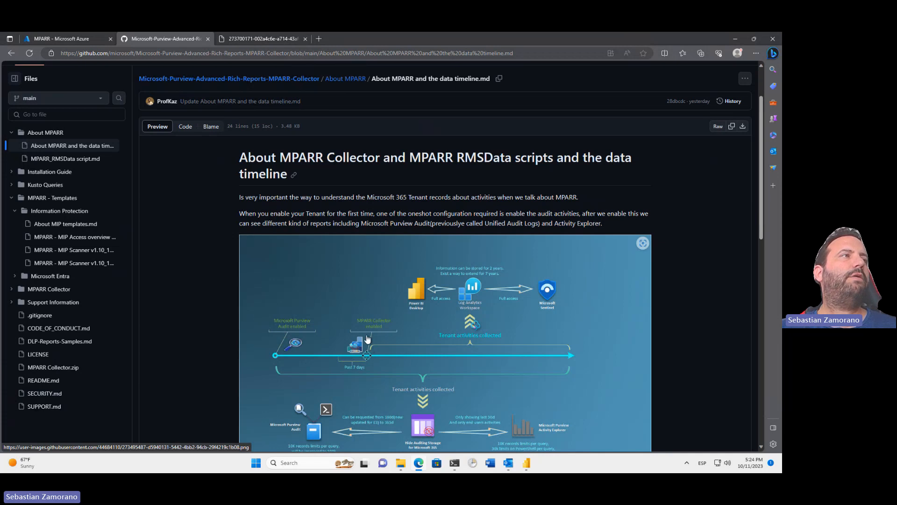
scroll(367, 339, "down", 1)
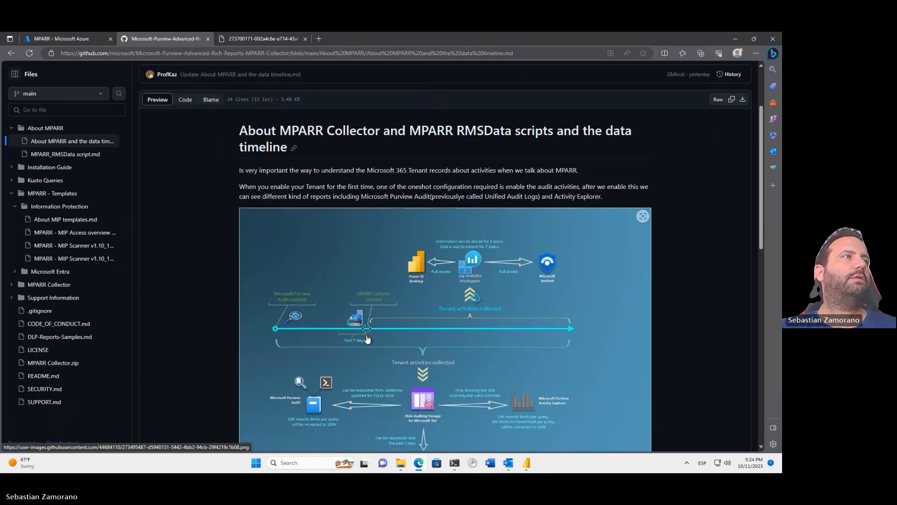
left_click(368, 339)
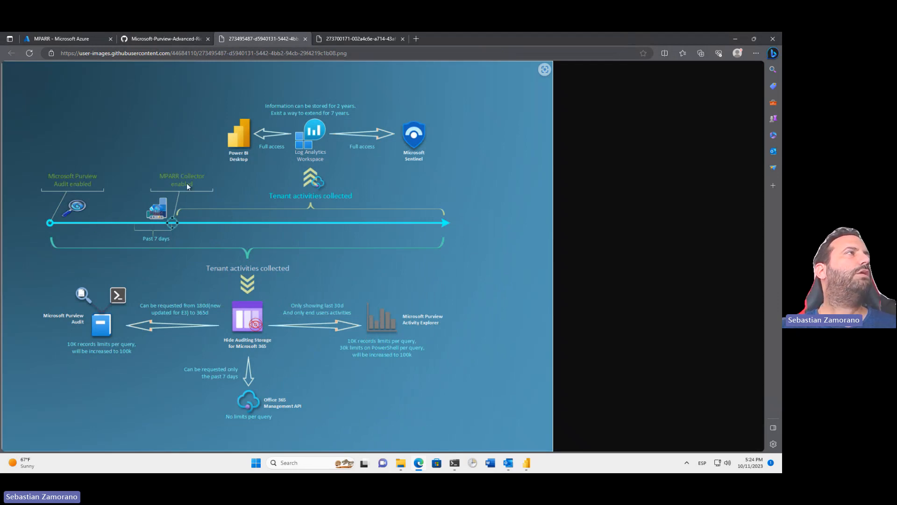
Step: Look again at the document access review report diagram, the GitHub timeline page and the MPARR workspace overview in Azure
left_click(348, 39)
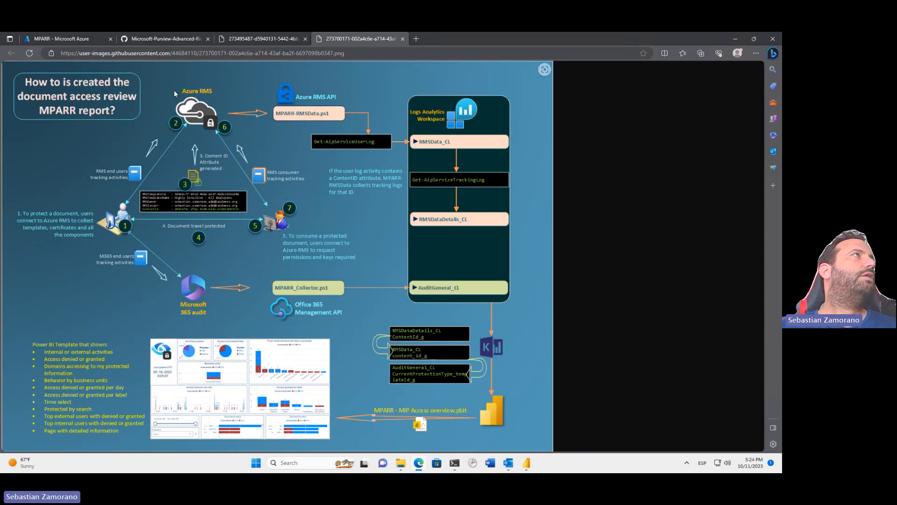
left_click(173, 41)
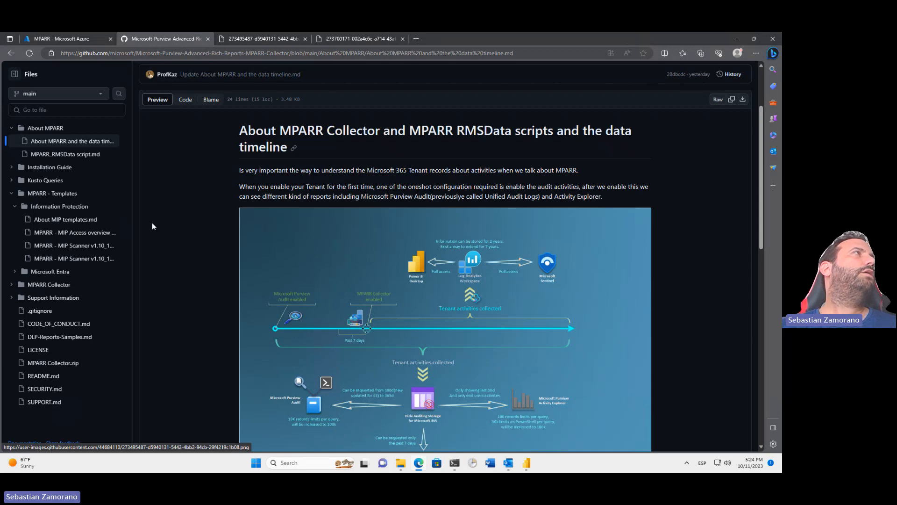
left_click(81, 40)
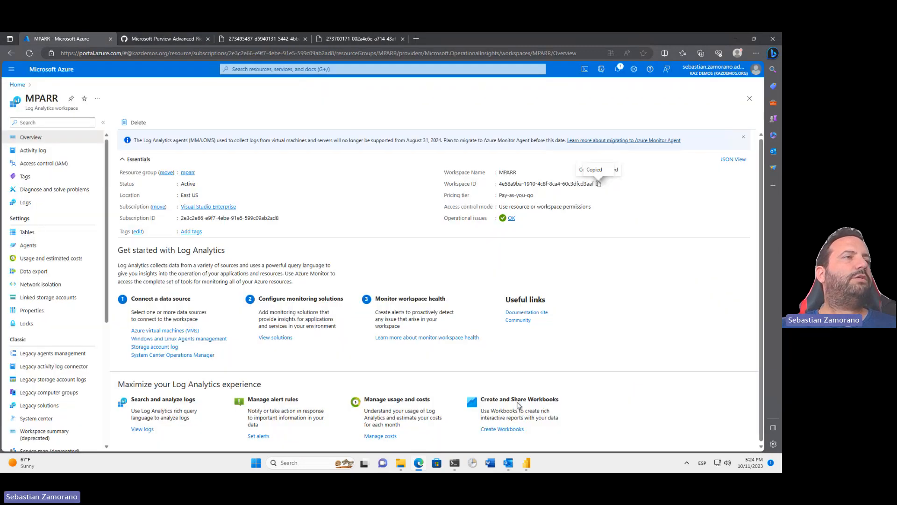
Step: Return to Power BI Desktop and view the report's Overview and Detailed information pages
left_click(529, 469)
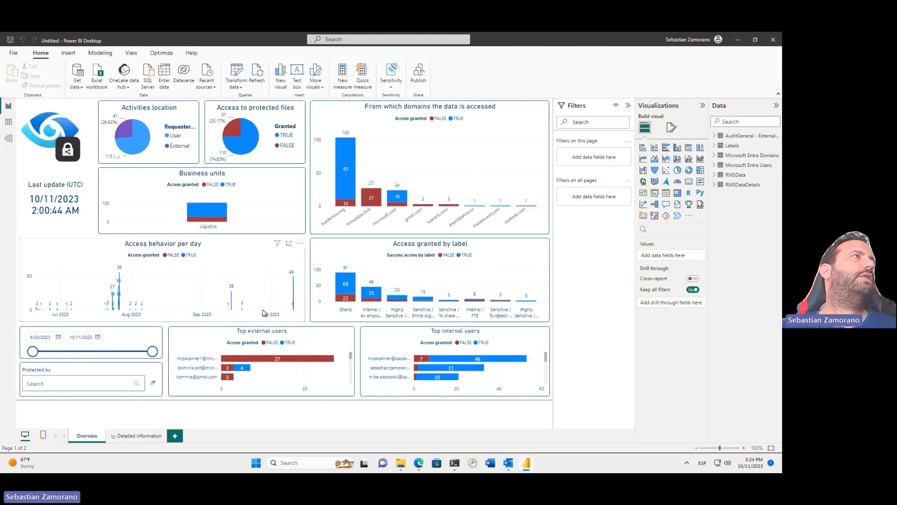
left_click(141, 437)
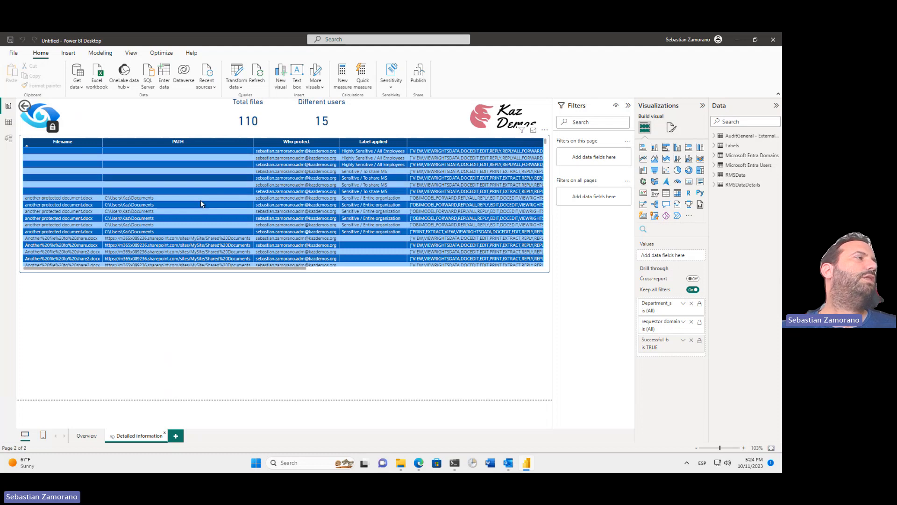
left_click(85, 436)
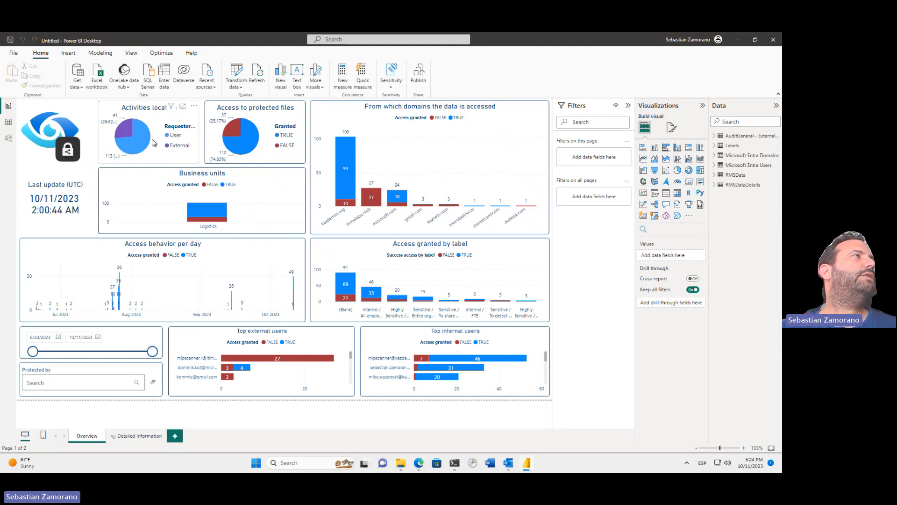
Step: Cross-filter the Overview page by External activities and by FALSE access to protected files in turn, clearing each selection
left_click(126, 132)
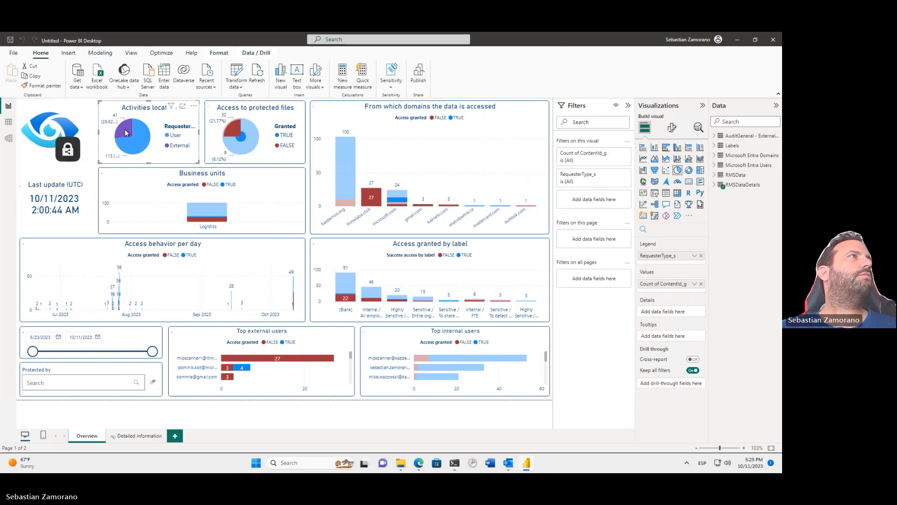
left_click(125, 129)
left_click(234, 128)
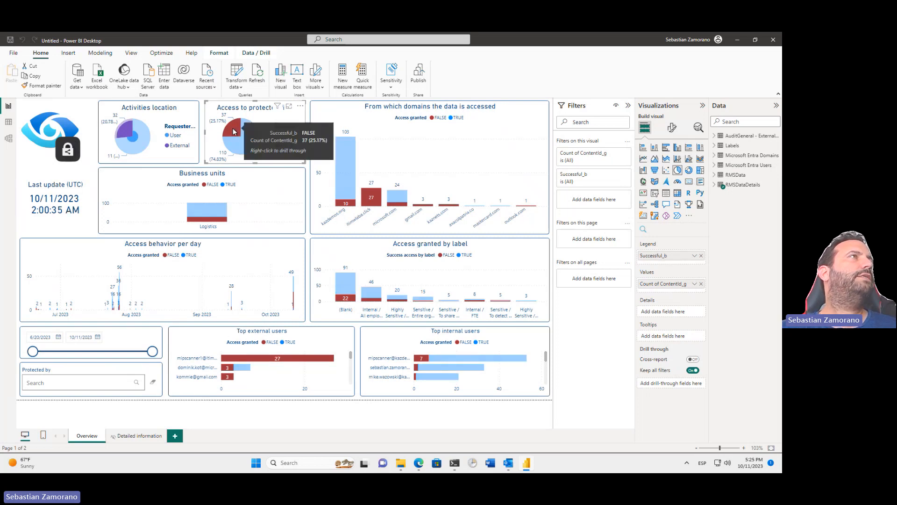
left_click(233, 129)
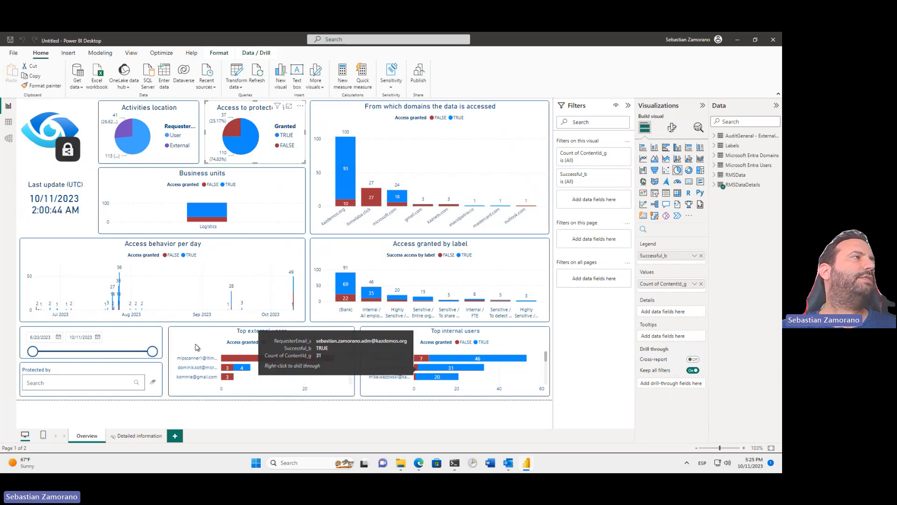
Step: Narrow the Overview date range to end on 8/12/2023, and restore its end date to 10/11/2023
left_click_drag(153, 352, 89, 352)
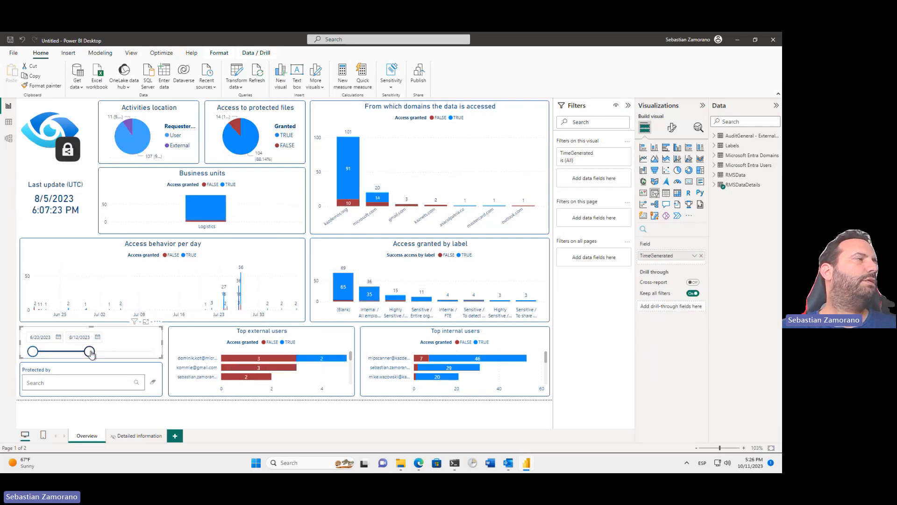
left_click_drag(89, 356, 152, 351)
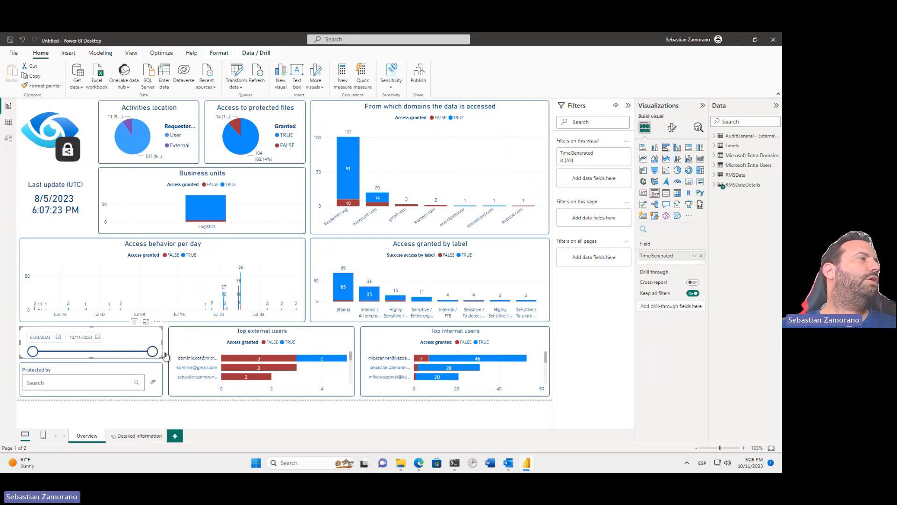
Step: Filter the Overview page with a first name in the Protected by search, and clear that filter
left_click(84, 384)
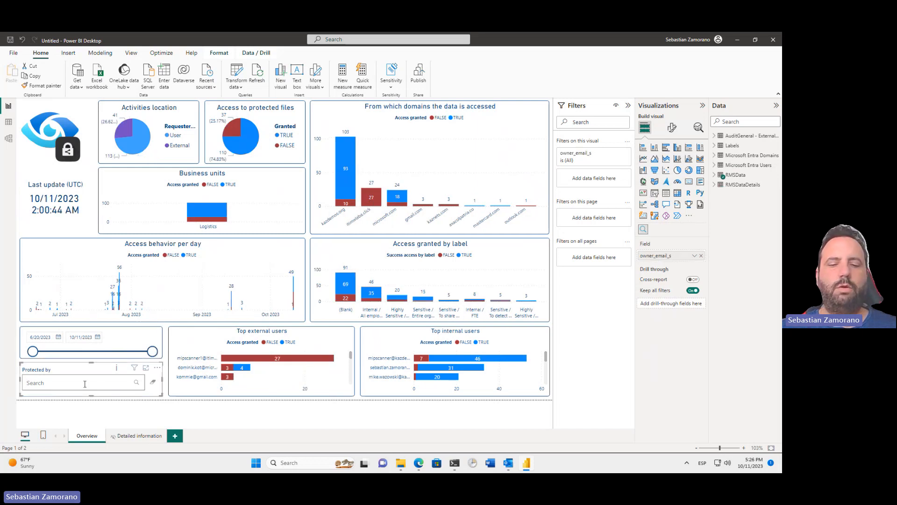
type("mike")
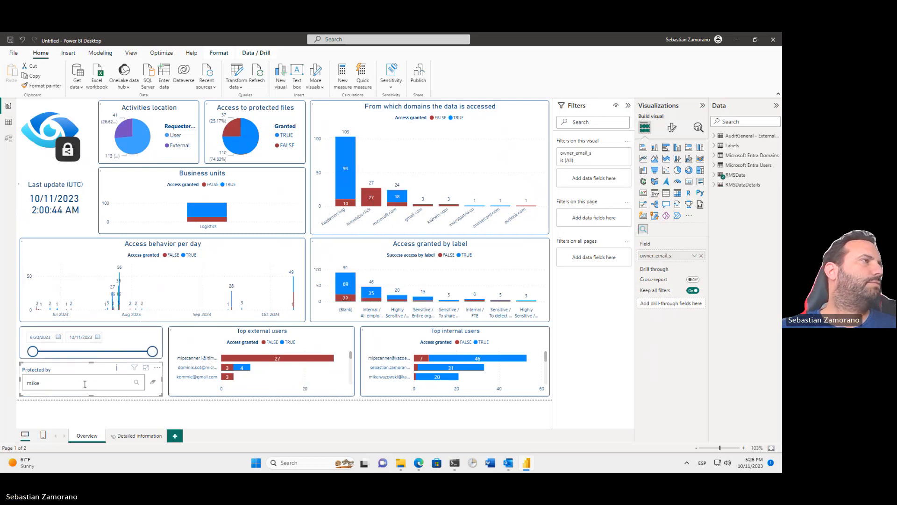
key("Return")
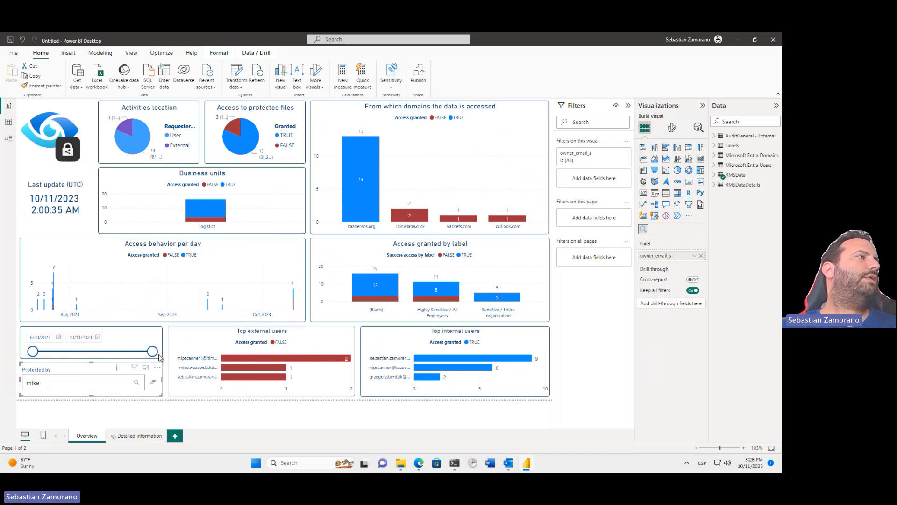
left_click(155, 384)
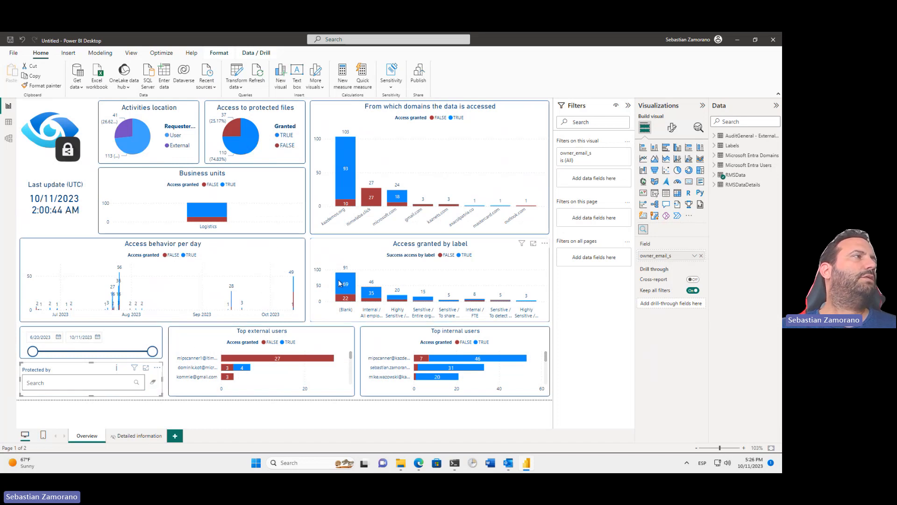
Step: Drill through from the TRUE part of the Internal / All employees bar in Access granted by label to Detailed information
left_click(372, 297)
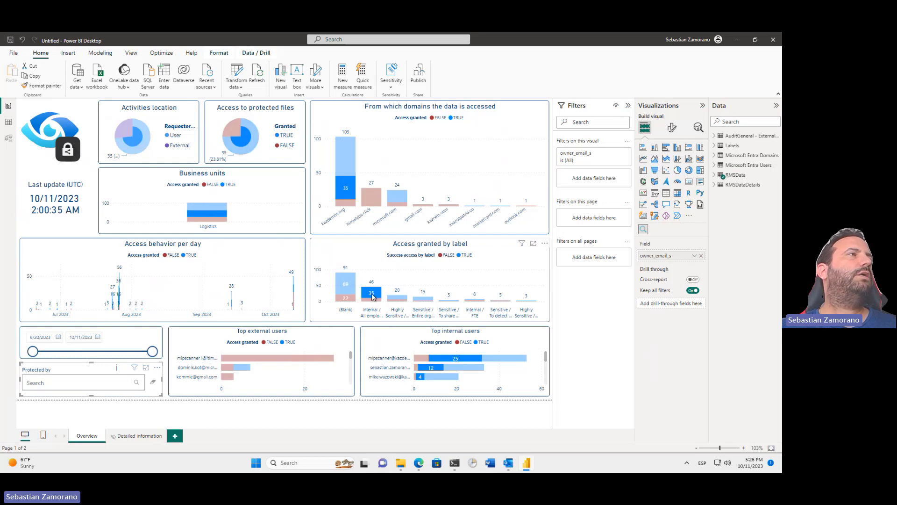
right_click(373, 296)
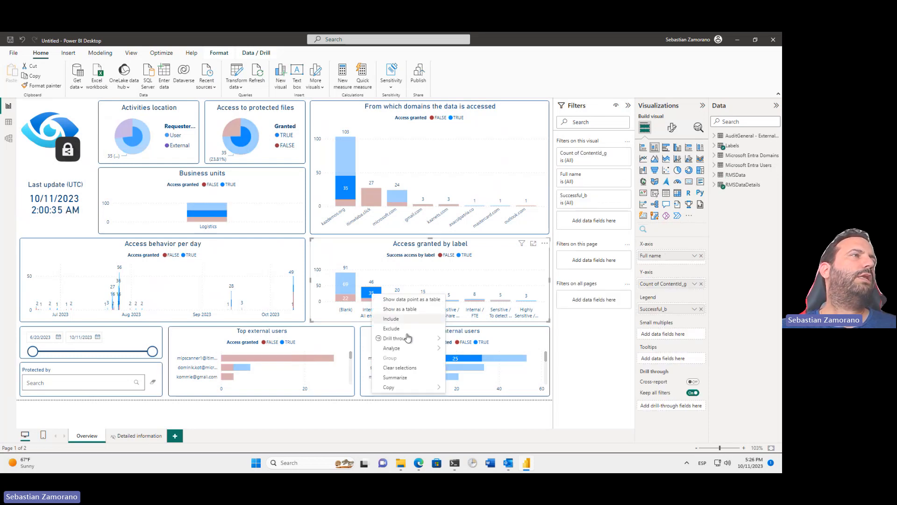
mouse_move(409, 341)
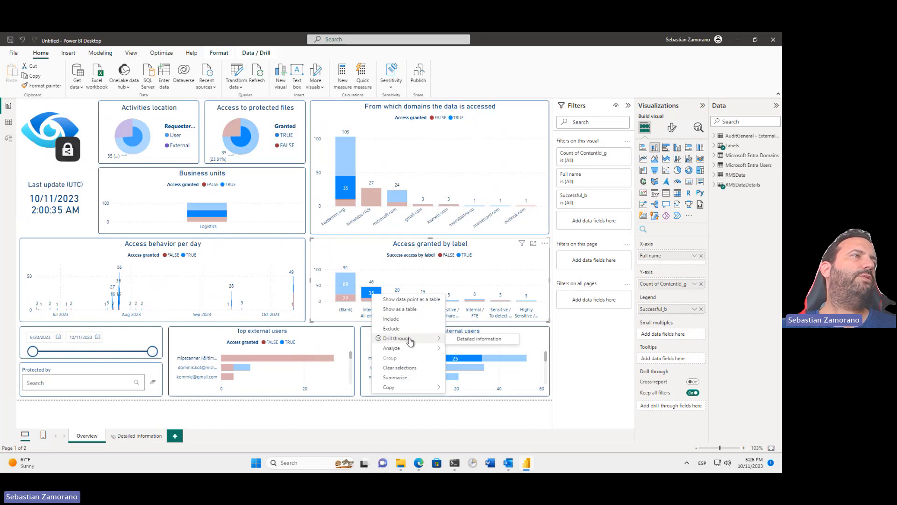
left_click(464, 339)
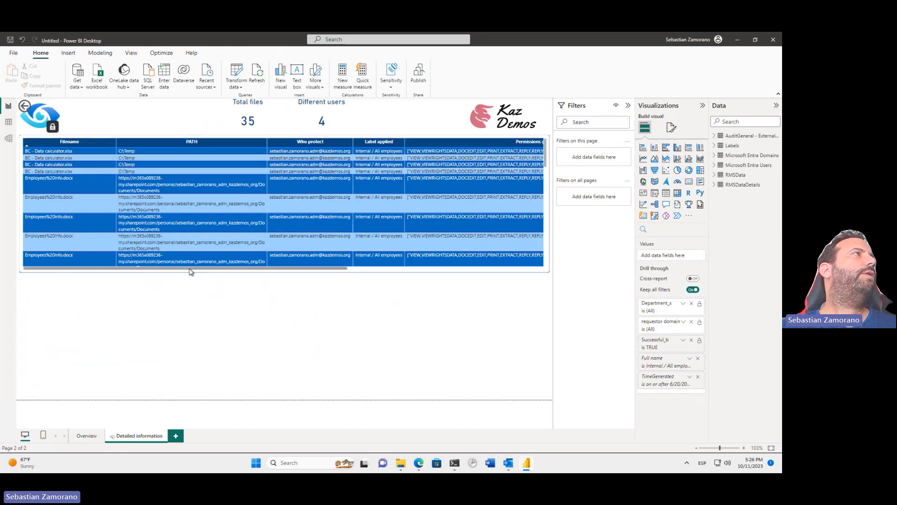
Step: Examine the file rows of the detail table across all its columns, from Filename to When occur
scroll(202, 217, "down", 1)
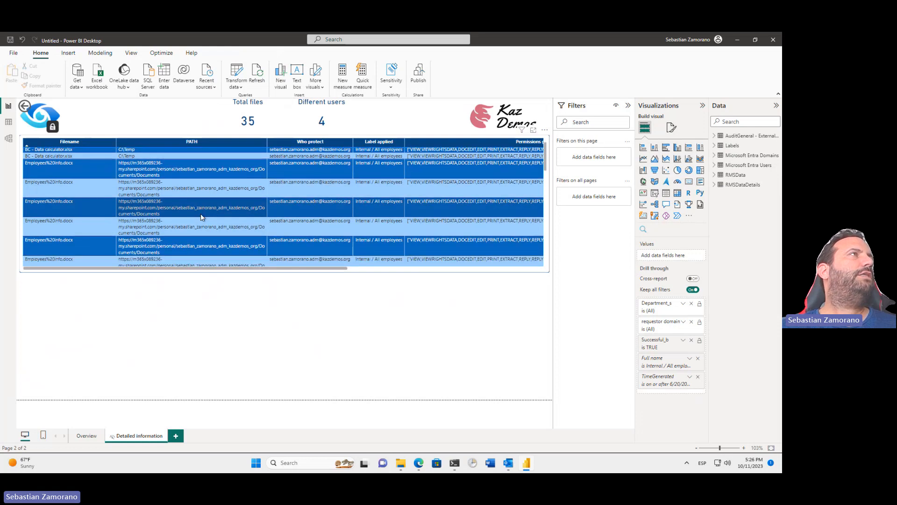
scroll(202, 217, "down", 1)
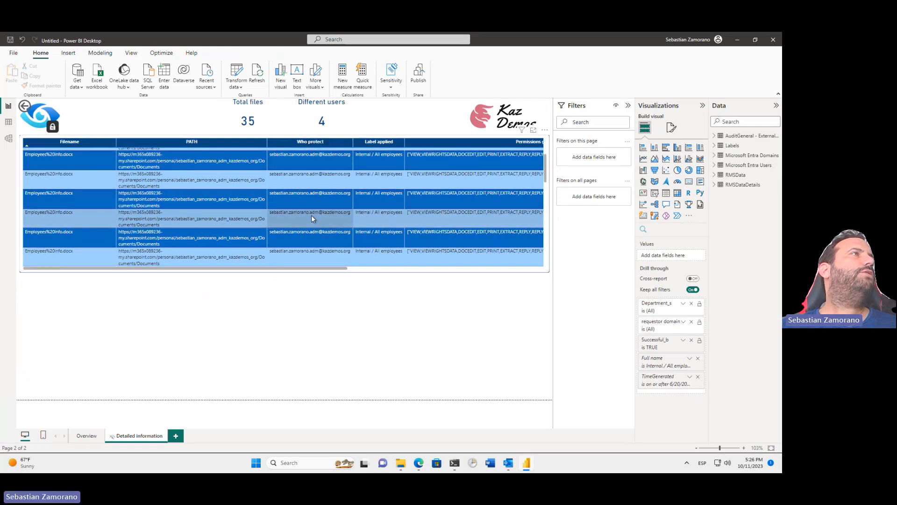
scroll(312, 218, "down", 1)
scroll(312, 219, "down", 1)
scroll(312, 218, "right", 2)
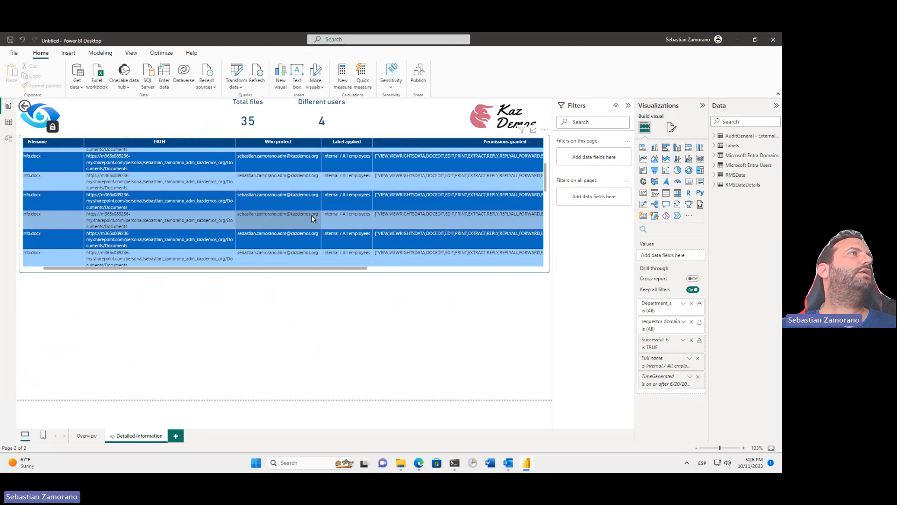
scroll(294, 225, "right", 3)
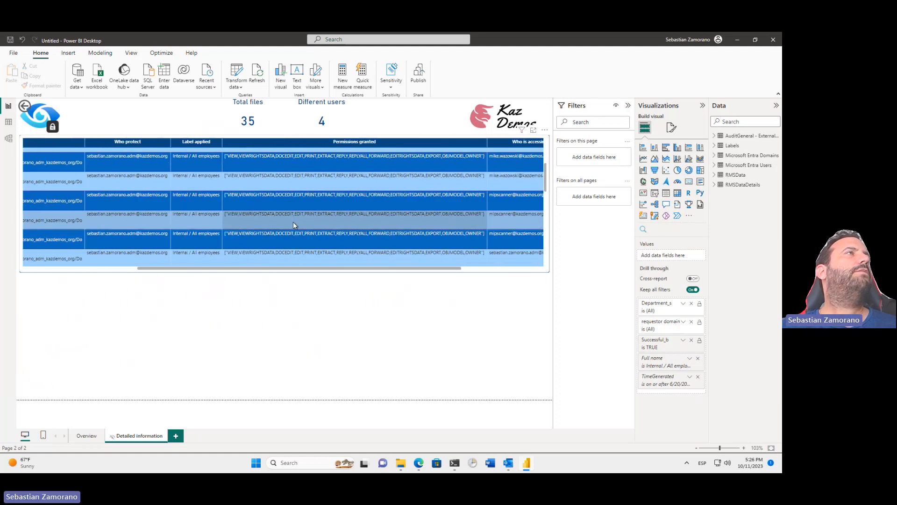
scroll(294, 225, "right", 3)
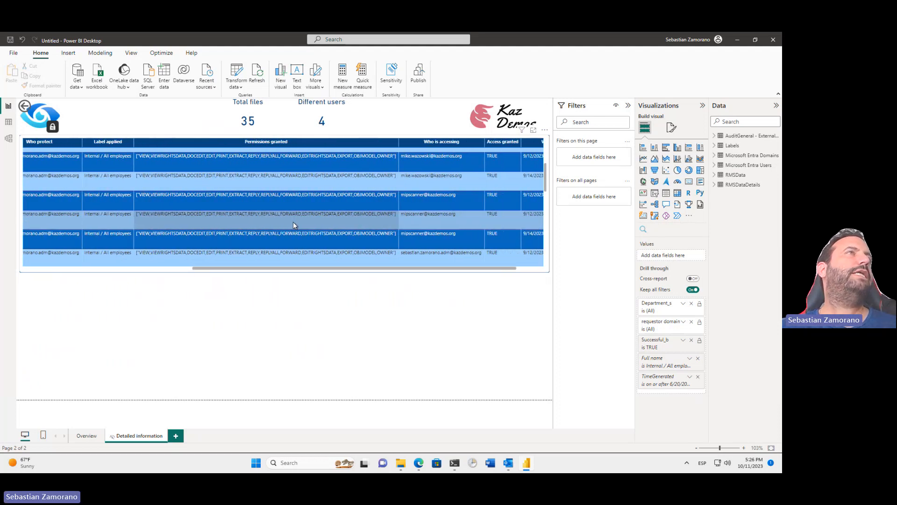
scroll(293, 225, "right", 1)
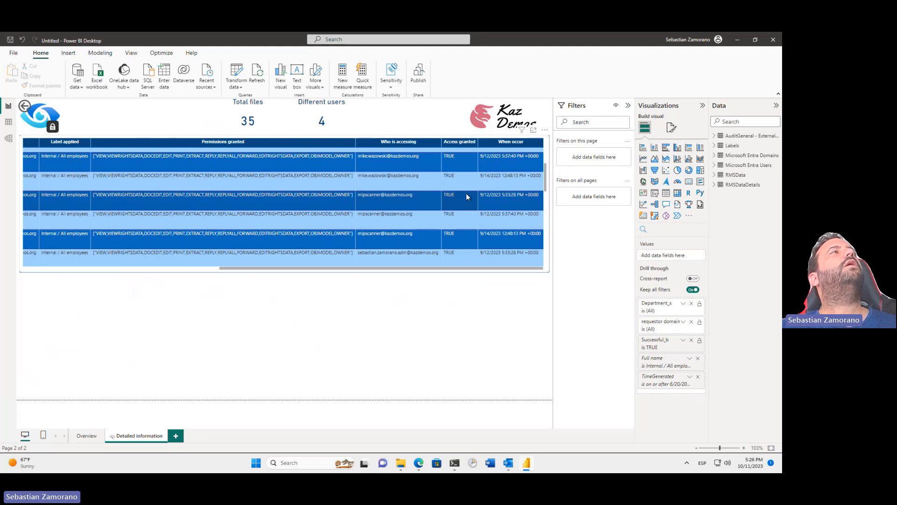
scroll(466, 197, "down", 3)
scroll(467, 196, "up", 3)
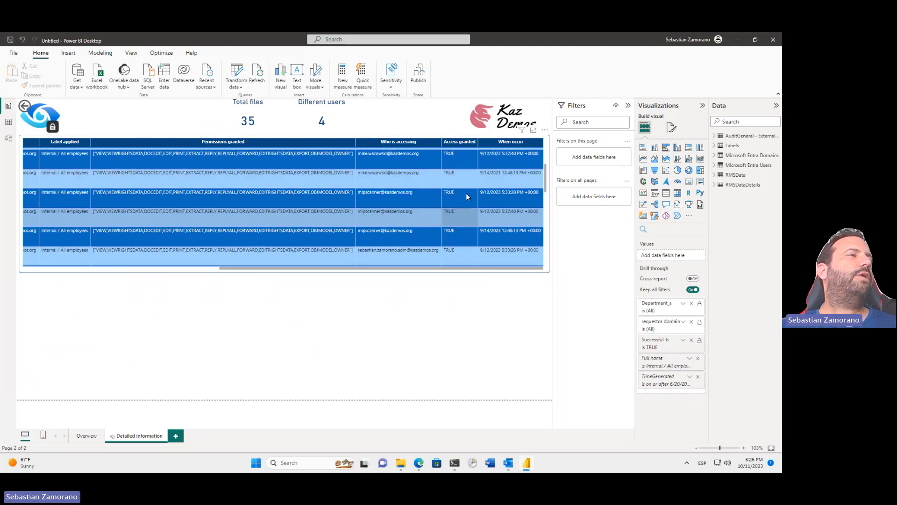
scroll(466, 197, "left", 5)
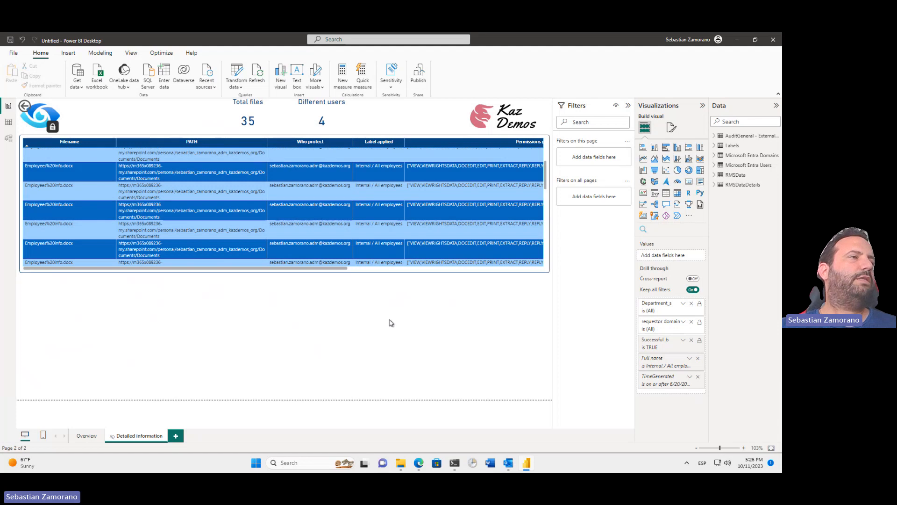
Step: Switch to PowerShell, clear the console and run Get-AIPFileStatus -Path '.\My first protected document.docx'
mouse_move(452, 462)
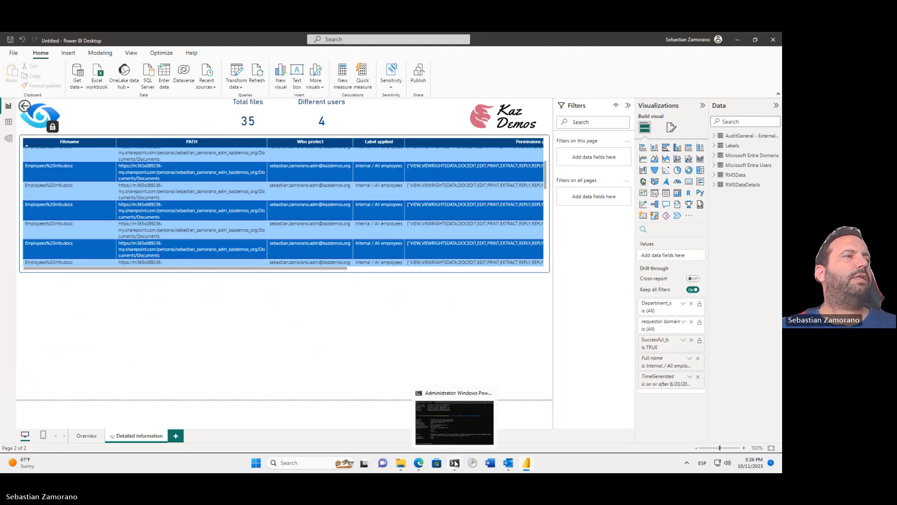
left_click(448, 425)
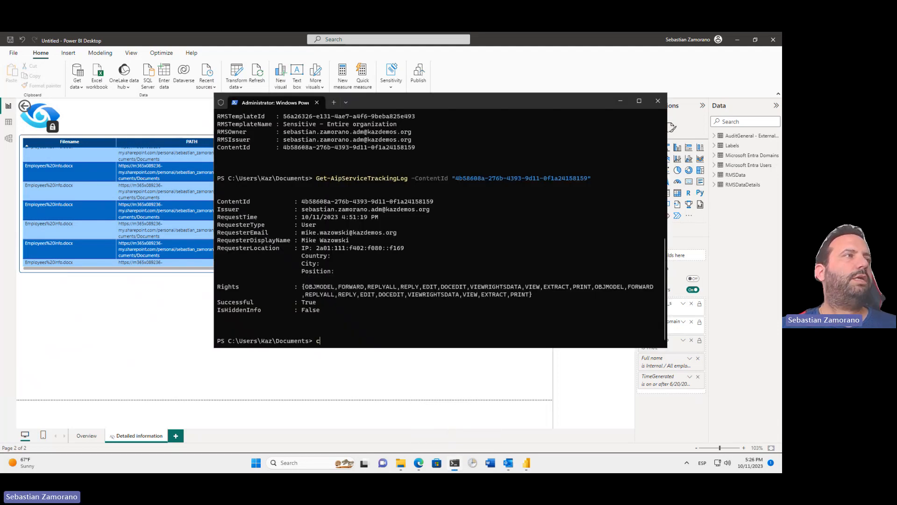
key("ctrl+l")
type("Get-AipServiceTrackingLog -ContentId \"4b58608a-276b-4393-9d11-0f1a24158159\"")
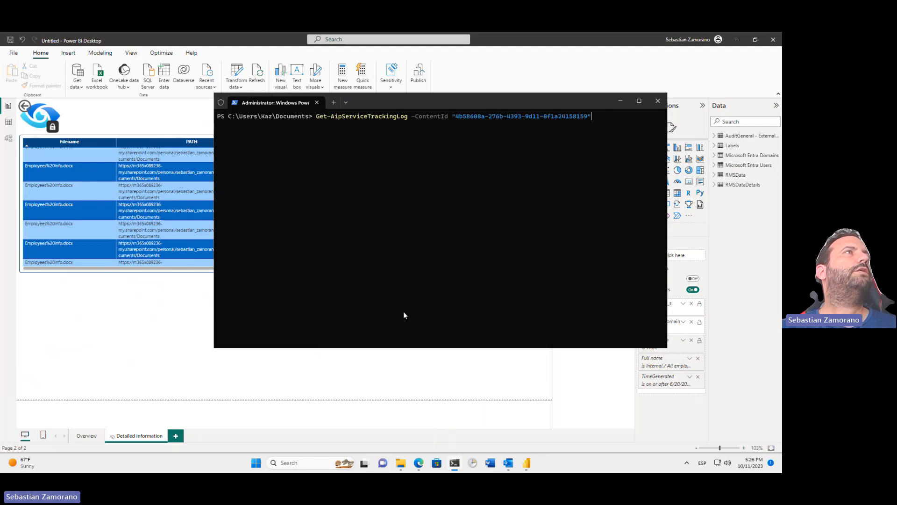
key("Up")
key("Up")
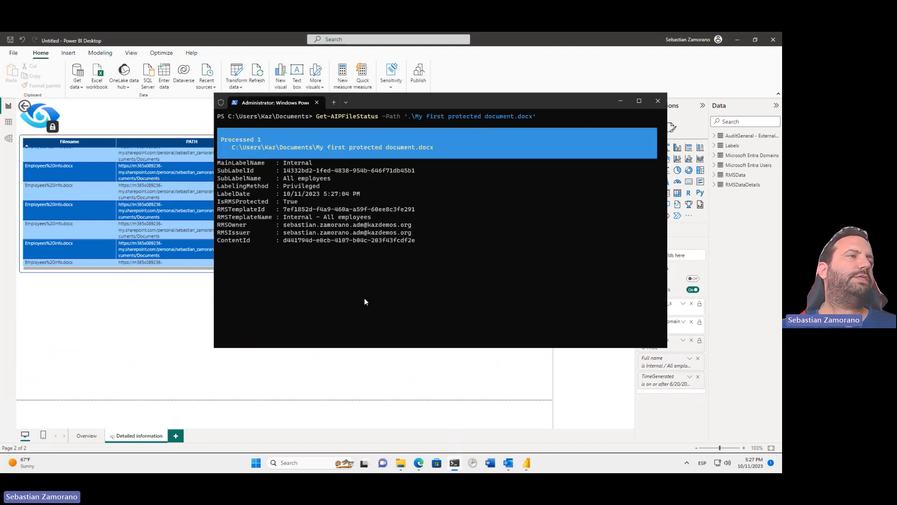
Step: In Word, relabel My first protected document as Internal Use\Students, justified by "Previous label no longer applies", and save it on closing
left_click(491, 466)
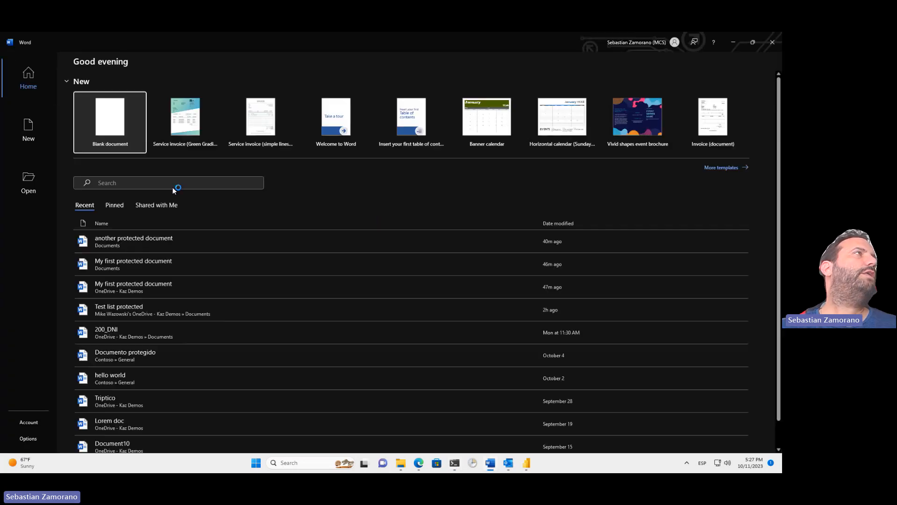
left_click(152, 262)
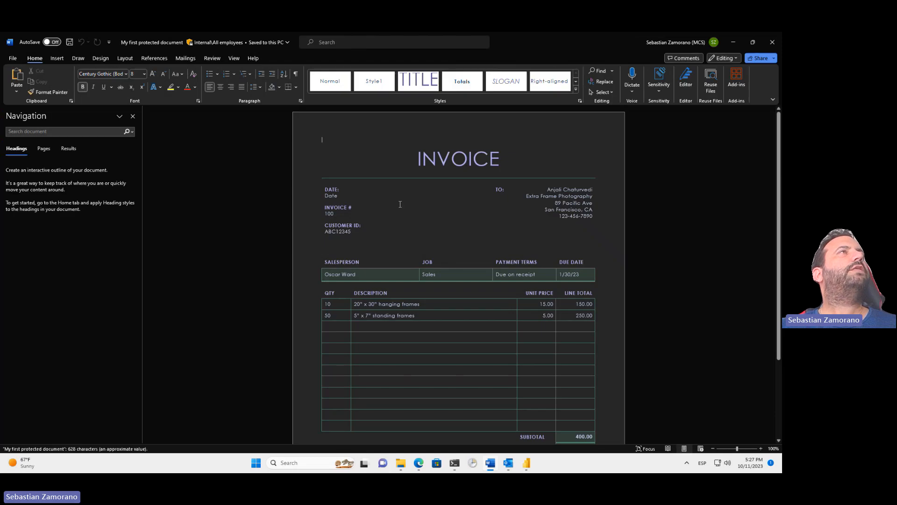
left_click(659, 87)
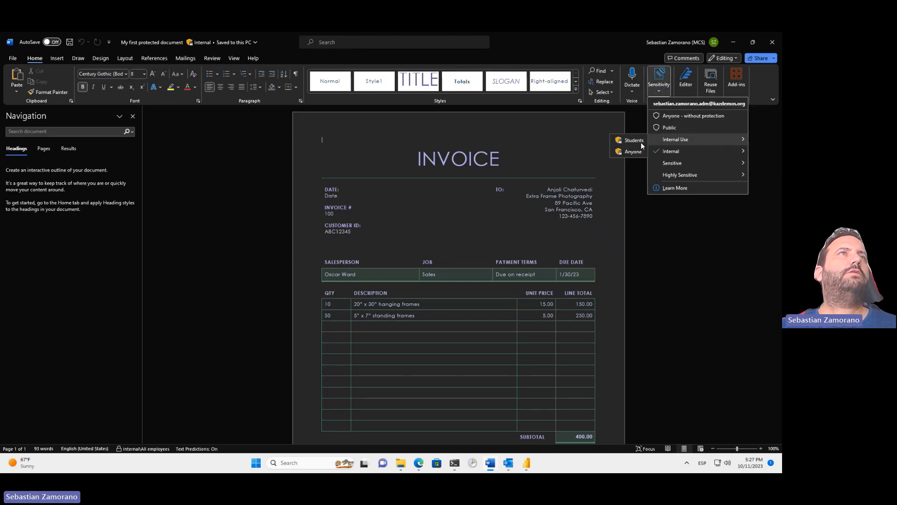
left_click(630, 145)
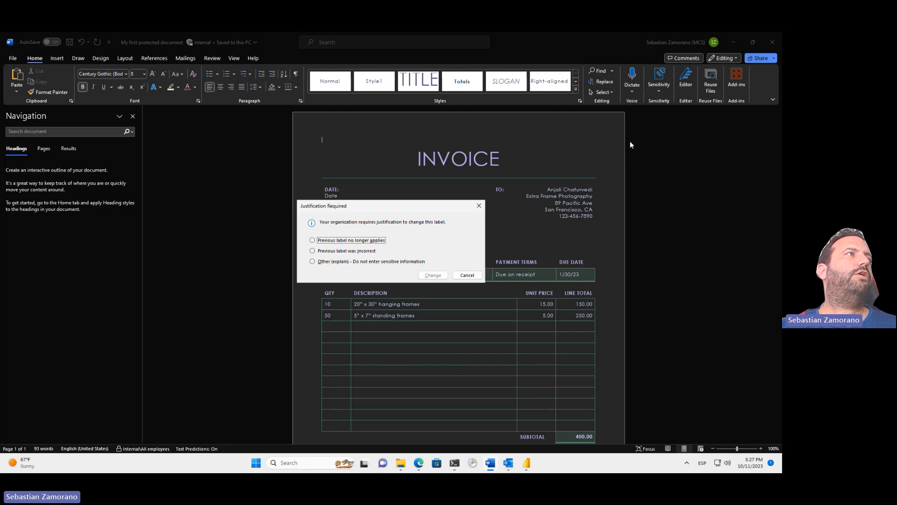
left_click(370, 241)
left_click(432, 276)
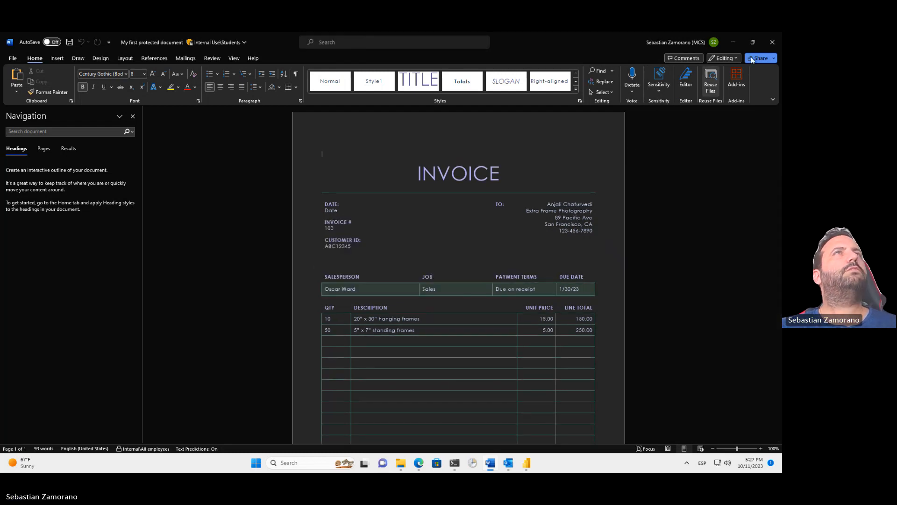
left_click(772, 44)
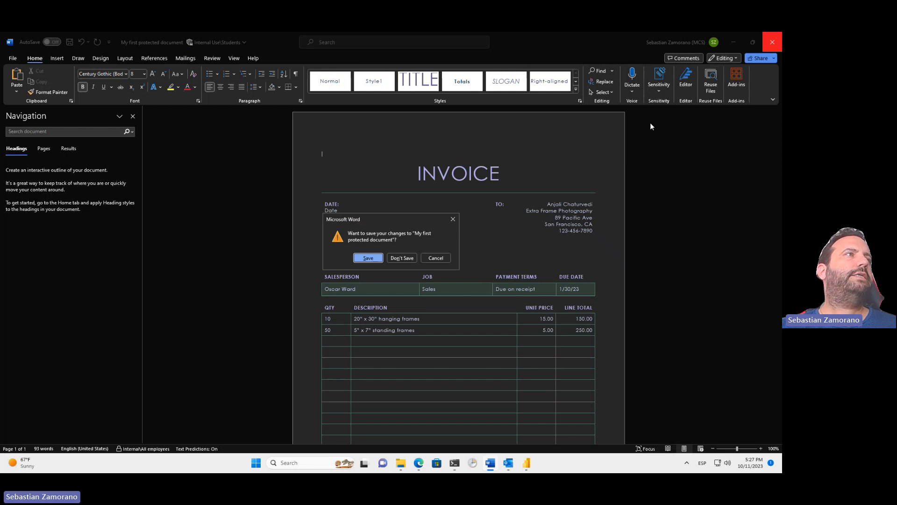
left_click(373, 257)
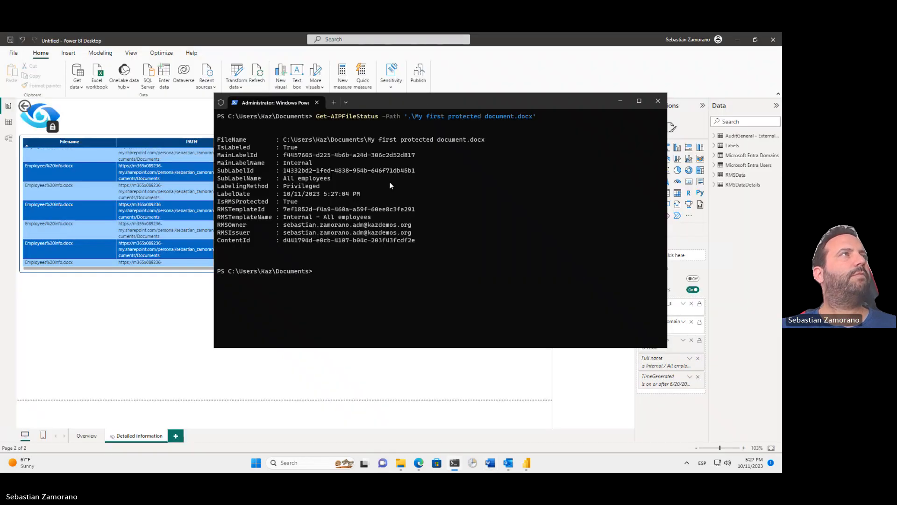
Step: Run Get-AIPFileStatus again on My first protected document.docx and highlight the earlier ContentId for comparison
key("Up")
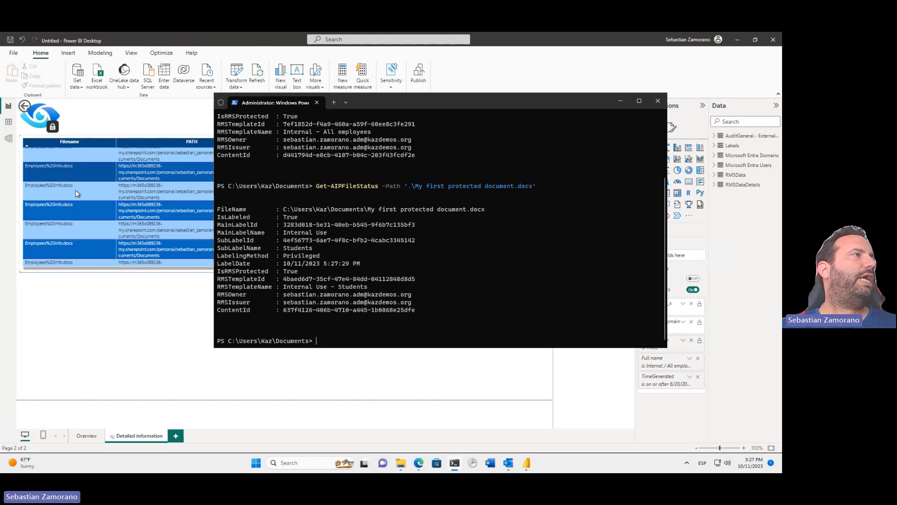
left_click_drag(283, 157, 413, 158)
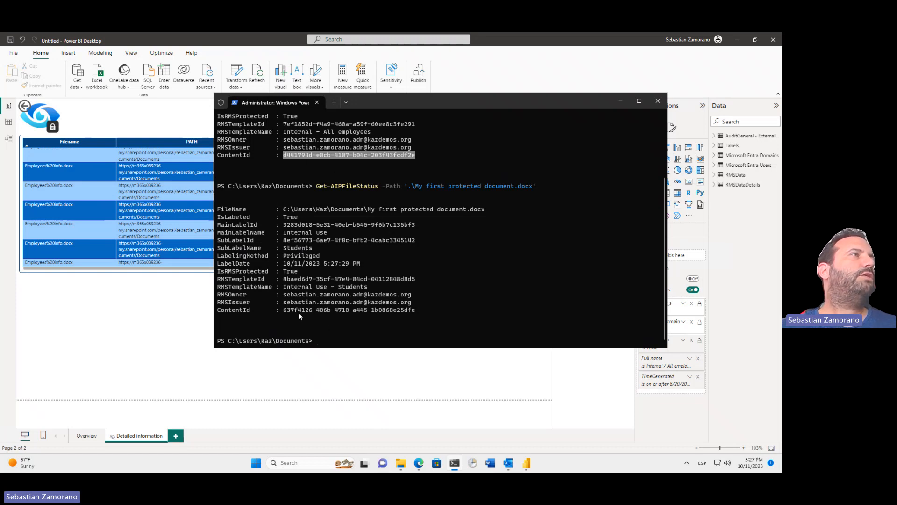
Step: From the Overview page in Power BI Desktop, open Power Query Editor and view the Microsoft Entra Users, Microsoft Entra Domains and AuditGeneral - External access queries
left_click(193, 129)
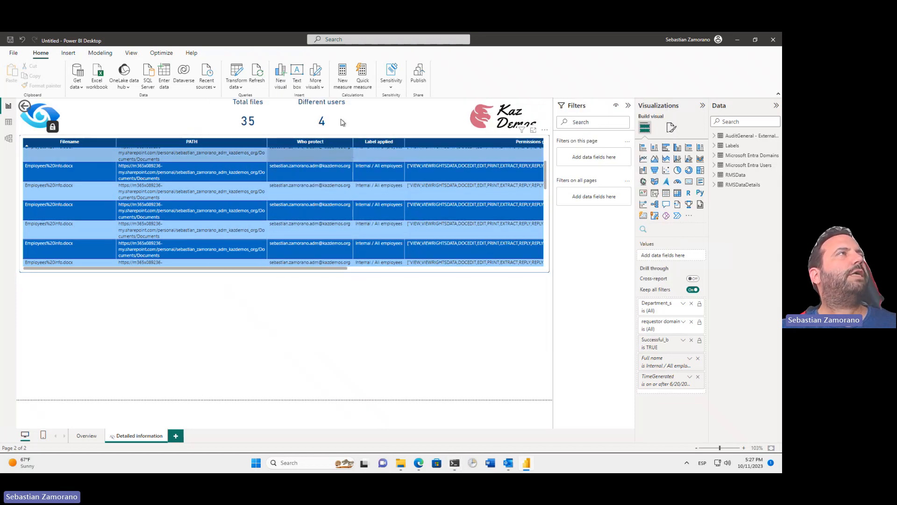
left_click(85, 436)
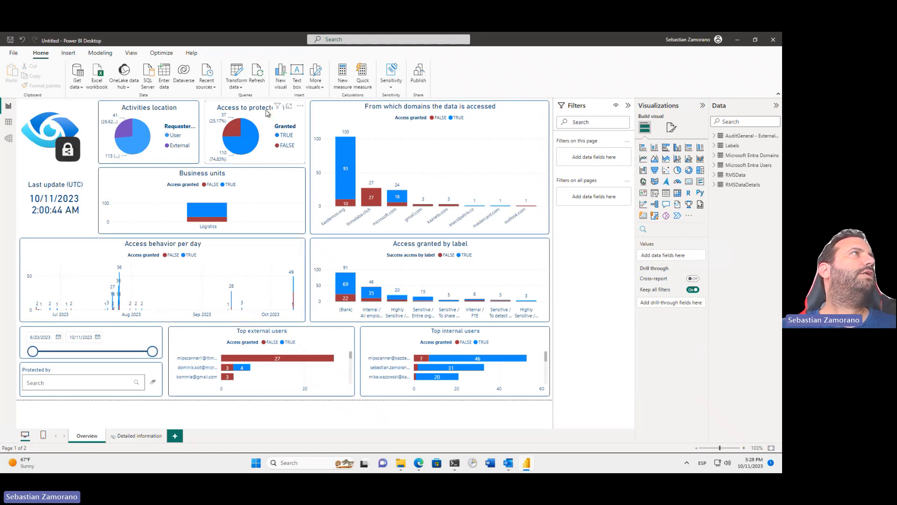
left_click(239, 76)
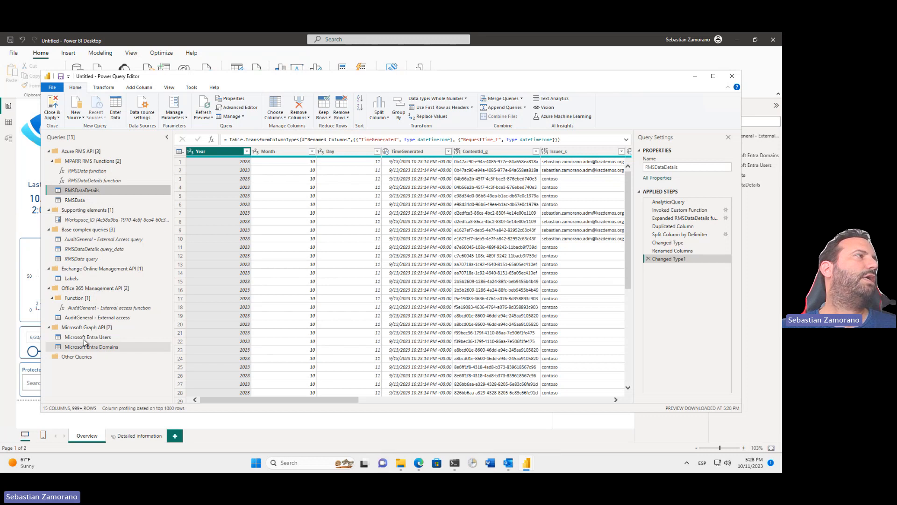
left_click(107, 339)
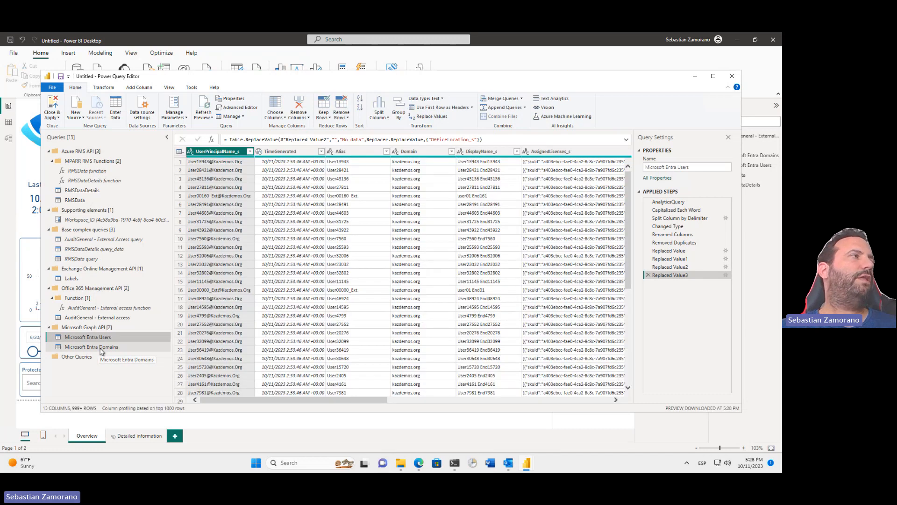
left_click(101, 347)
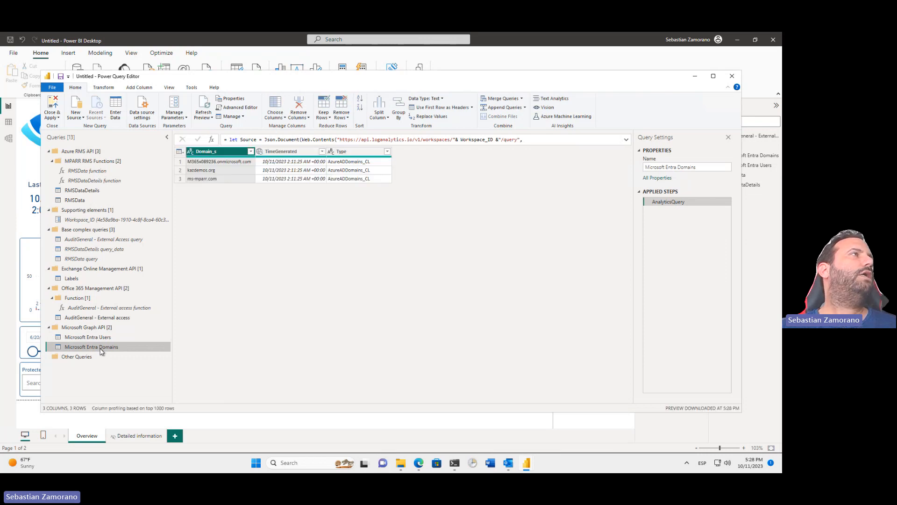
left_click(97, 318)
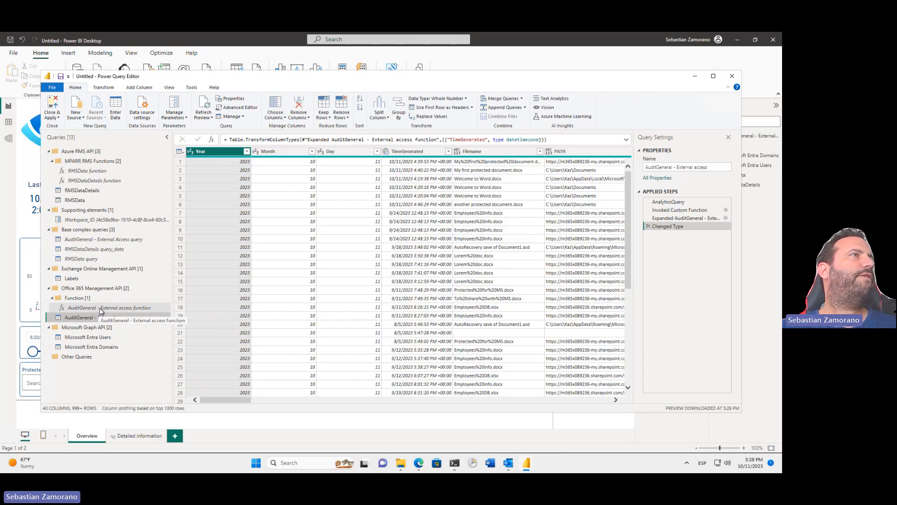
Step: Review the code of the AuditGeneral - External access function in the Advanced Editor and close it without changes
left_click(100, 308)
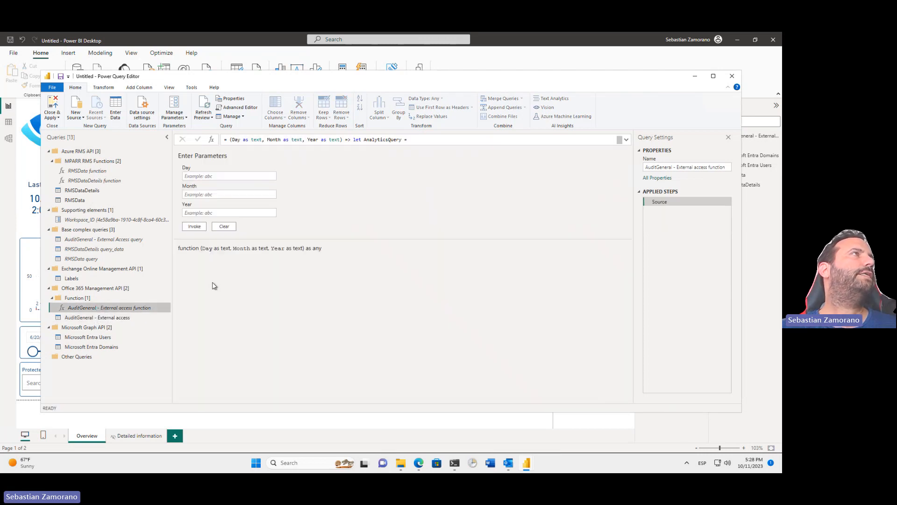
left_click(238, 107)
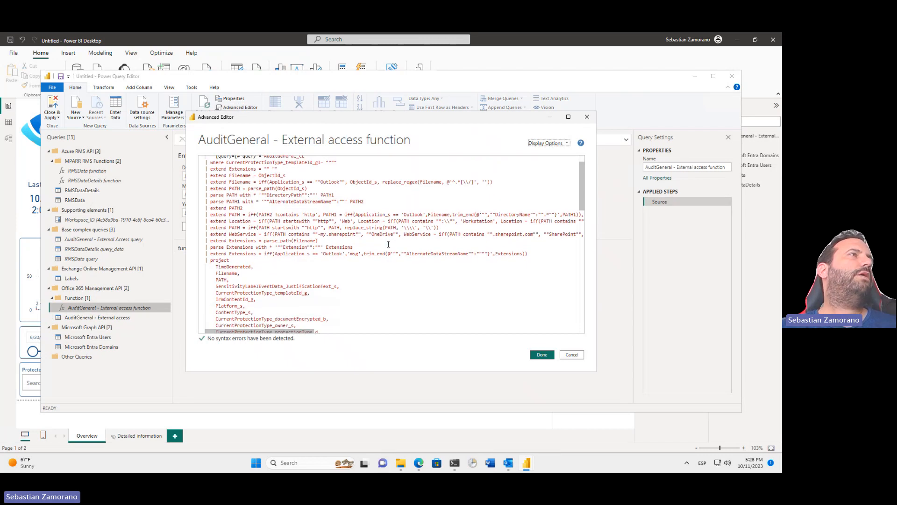
scroll(346, 232, "down", 1)
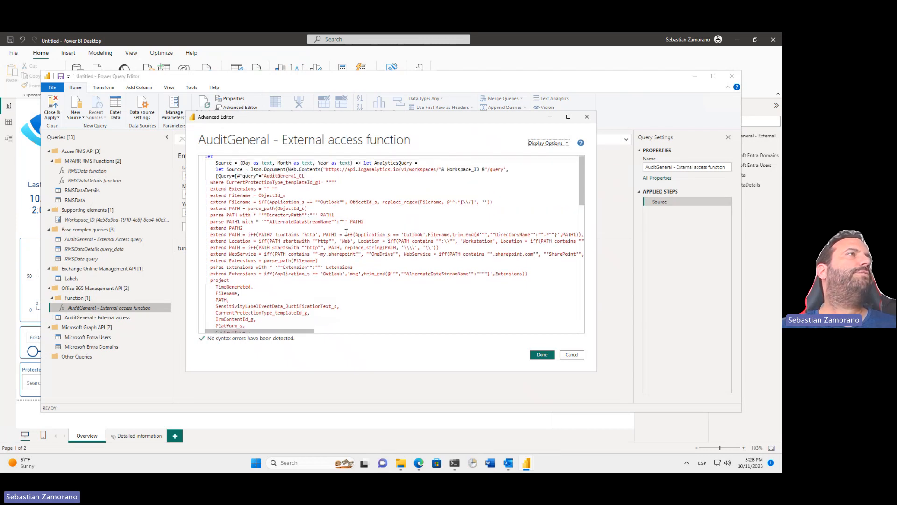
scroll(345, 232, "down", 1)
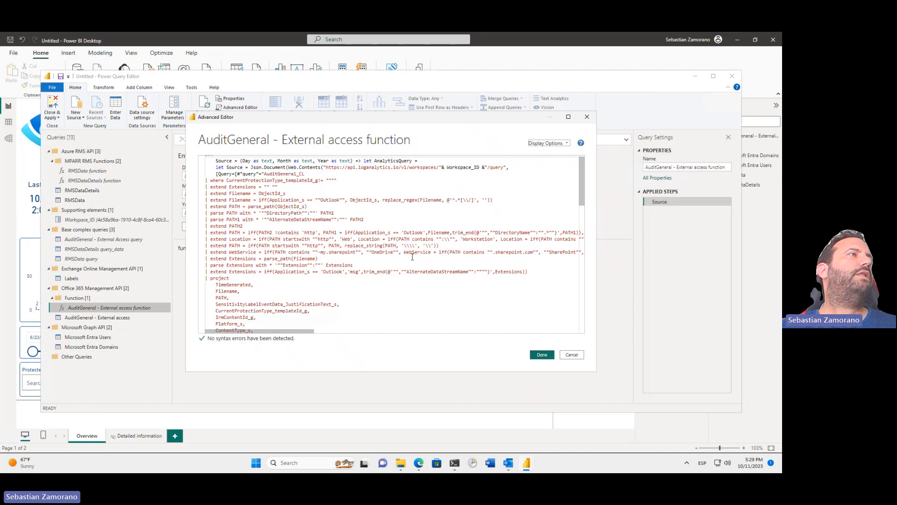
scroll(412, 257, "down", 3)
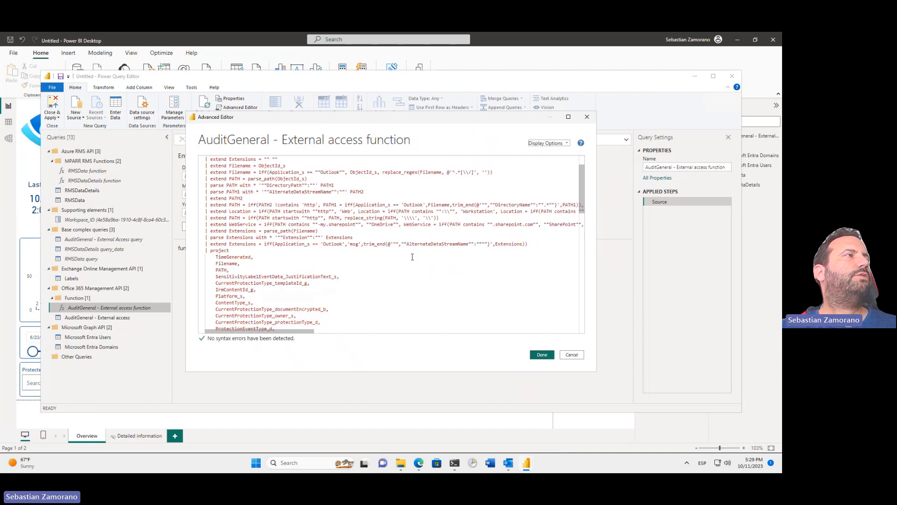
scroll(370, 257, "up", 1)
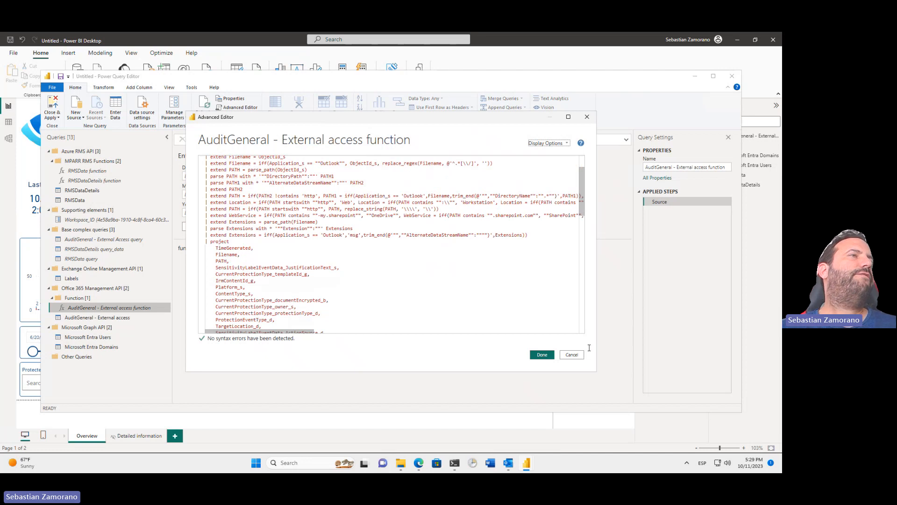
left_click(572, 354)
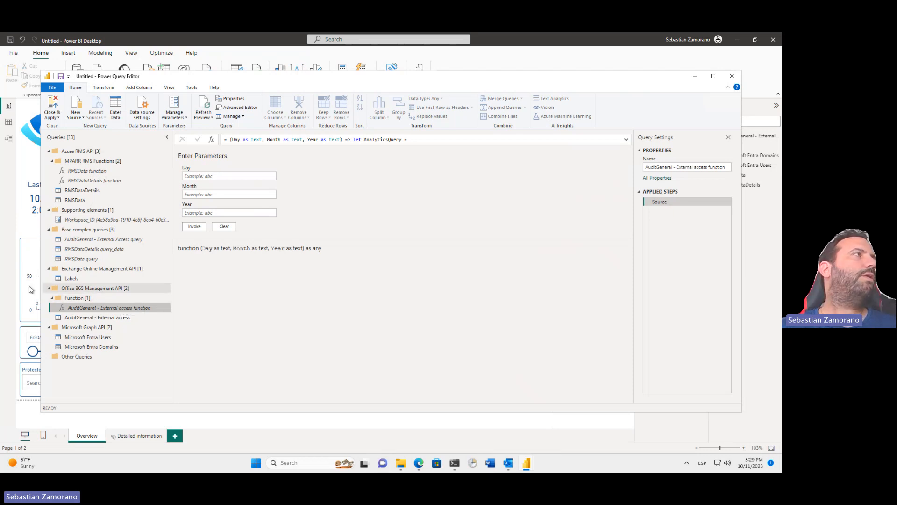
Step: View the Labels query, the AuditGeneral - External Access query, the Workspace_ID parameter, the RMSDataDetails query and the Azure RMS API group's description
left_click(68, 279)
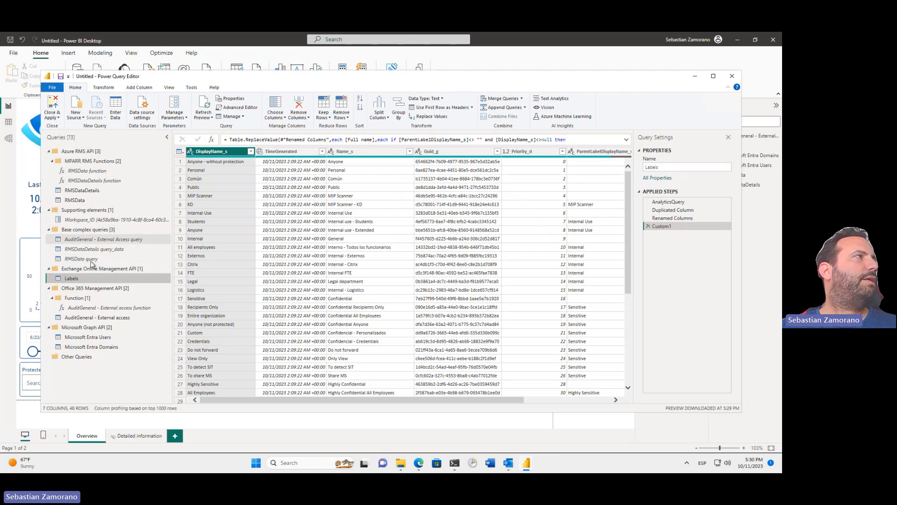
left_click(73, 240)
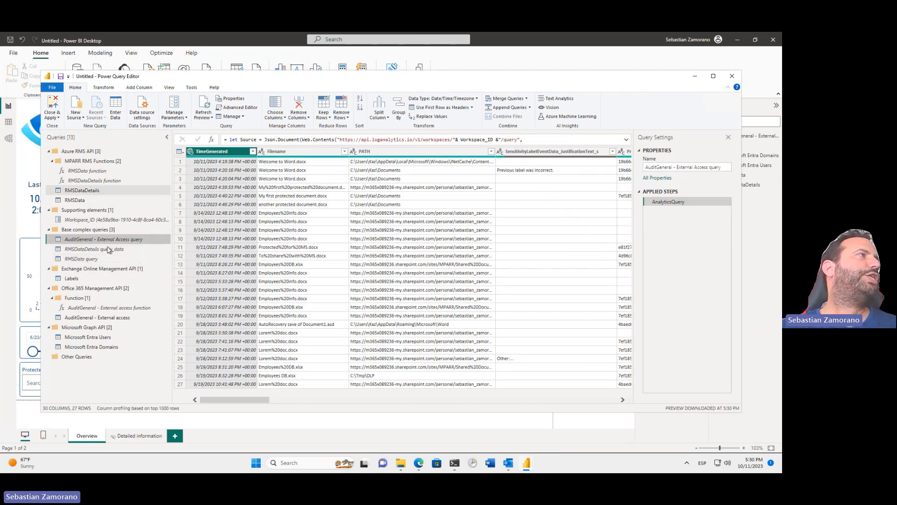
left_click(93, 219)
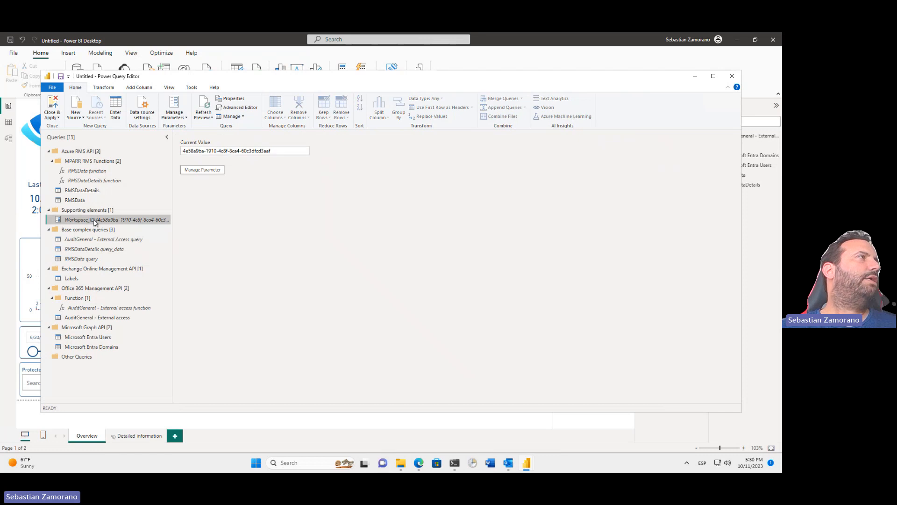
left_click(83, 190)
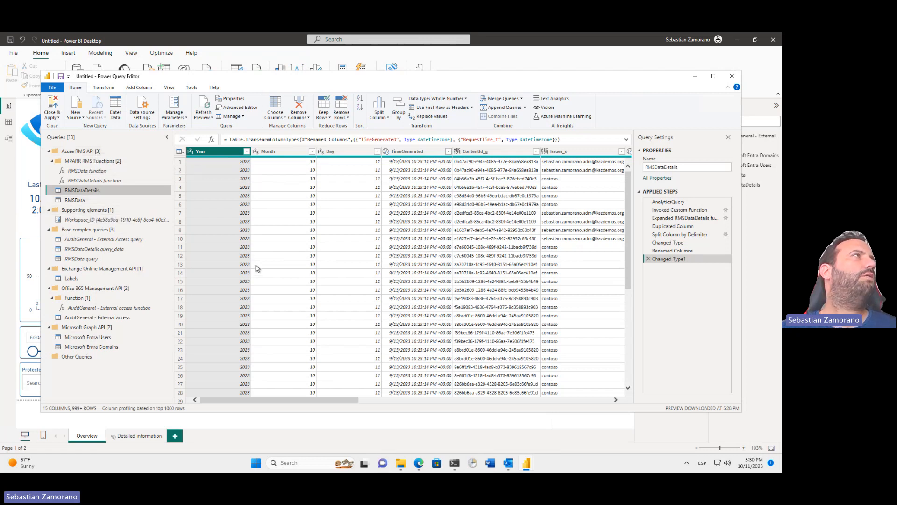
mouse_move(82, 152)
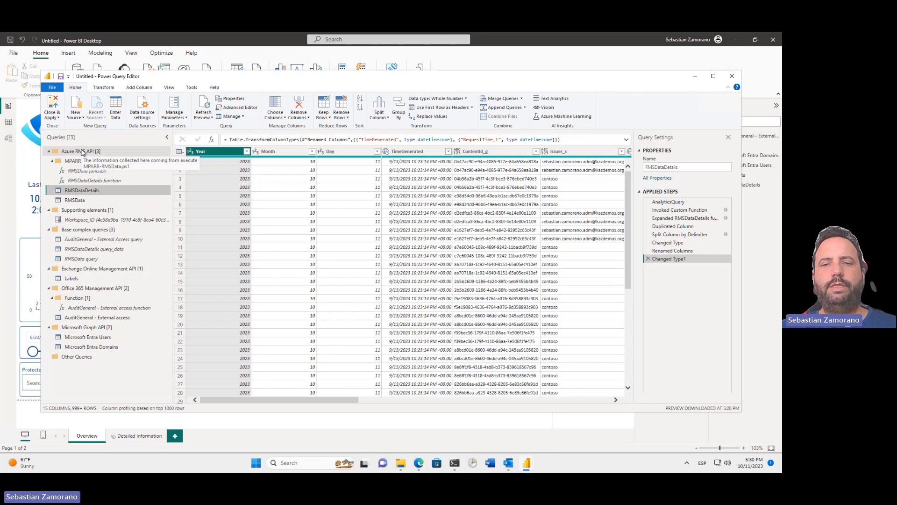